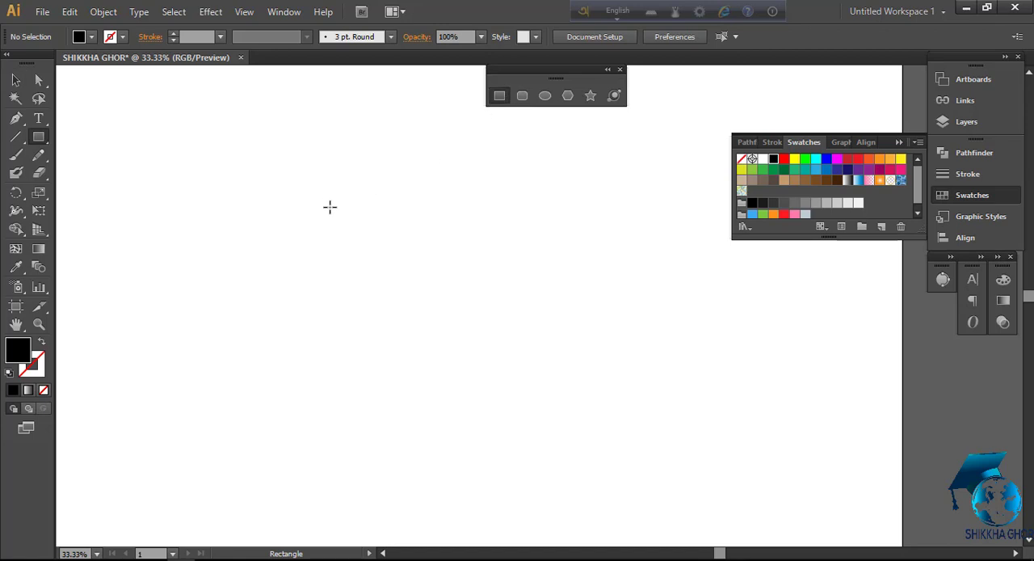
# Draw a wide rectangle, roughly twice as wide as it is tall, on the empty artboard and fill it with bright green
pyautogui.moveTo(295, 208); pyautogui.dragTo(684, 402)
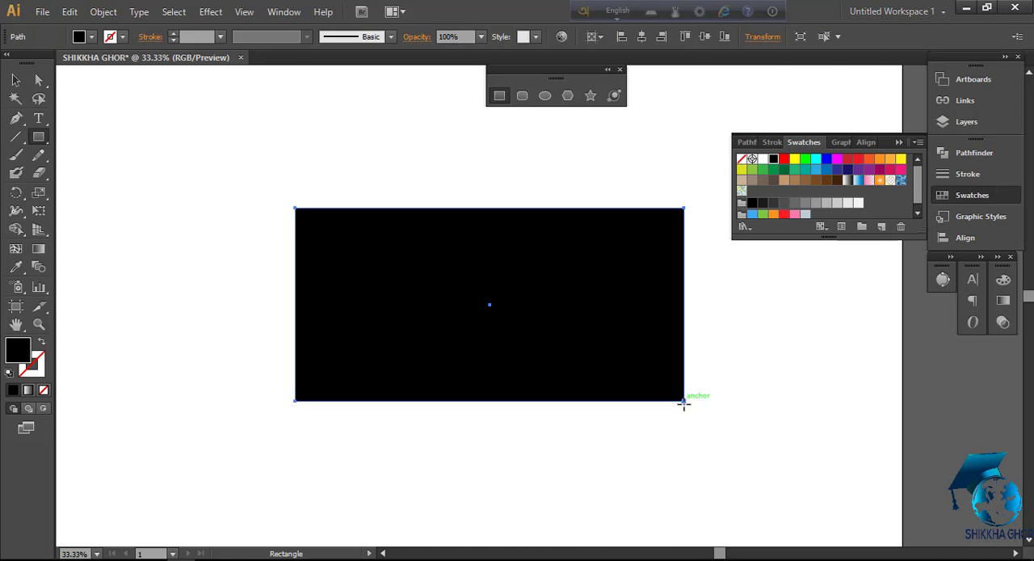
pyautogui.click(805, 160)
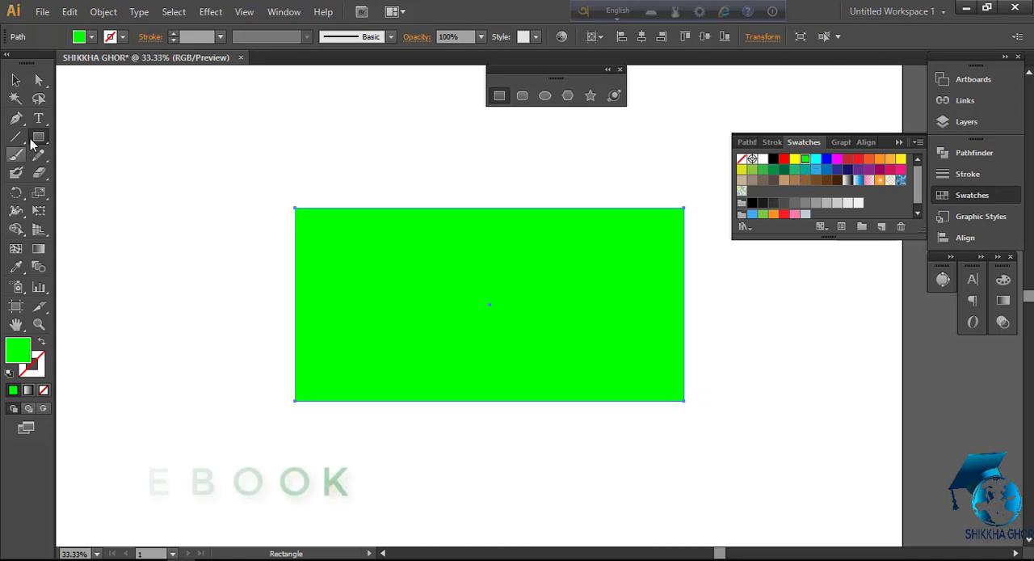
# Draw a closed leaf-like band with the Pen tool, curving from the rectangle's lower-left corner past its right edge, and fill it black
pyautogui.click(15, 118)
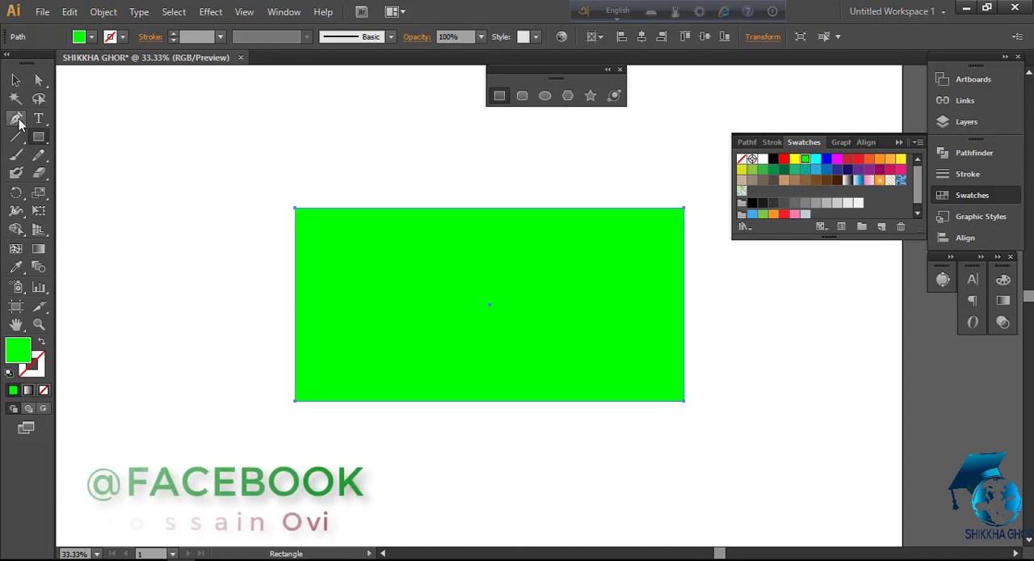
pyautogui.click(285, 408)
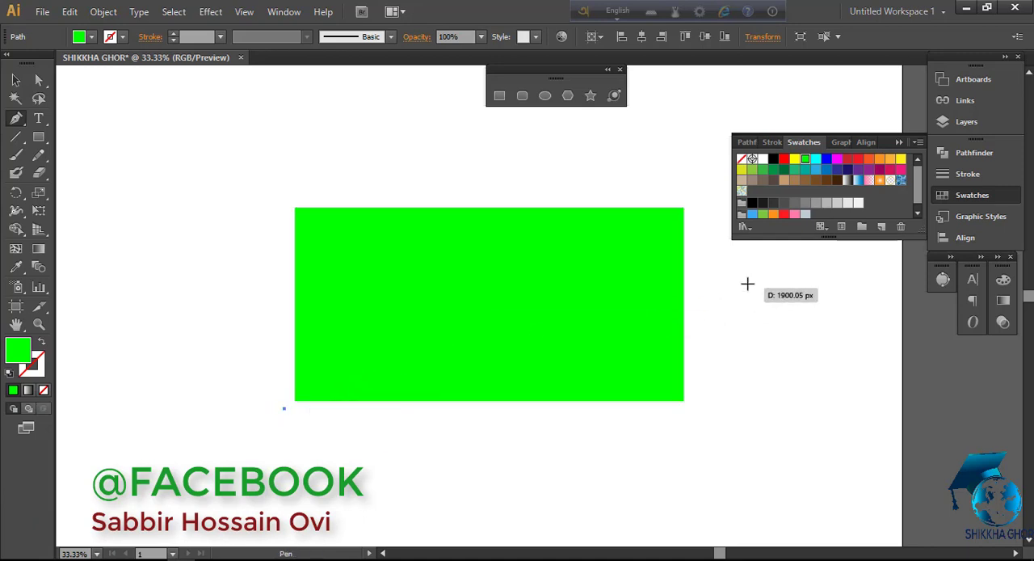
pyautogui.moveTo(725, 254); pyautogui.dragTo(956, 297)
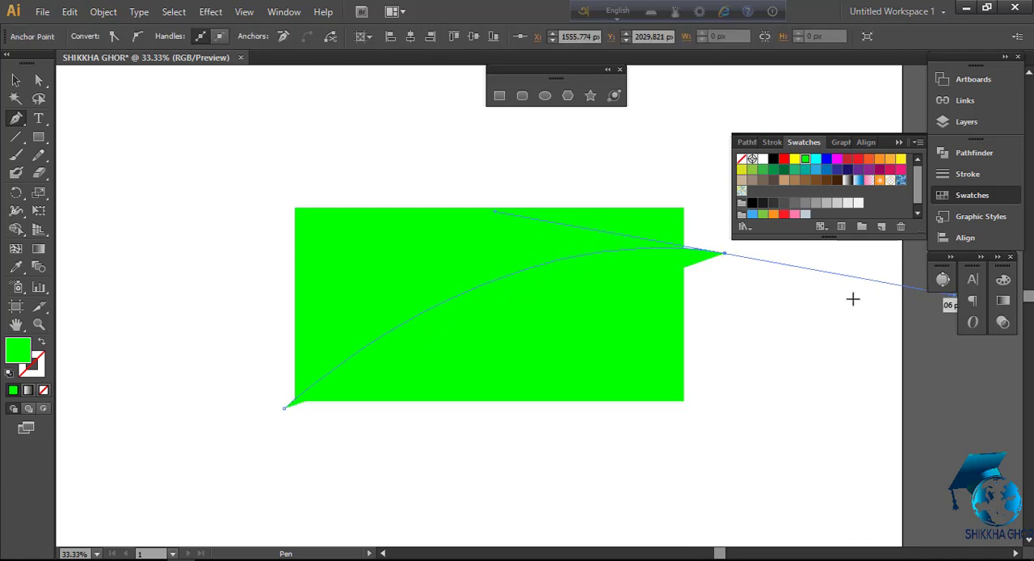
pyautogui.click(725, 254)
pyautogui.click(703, 331)
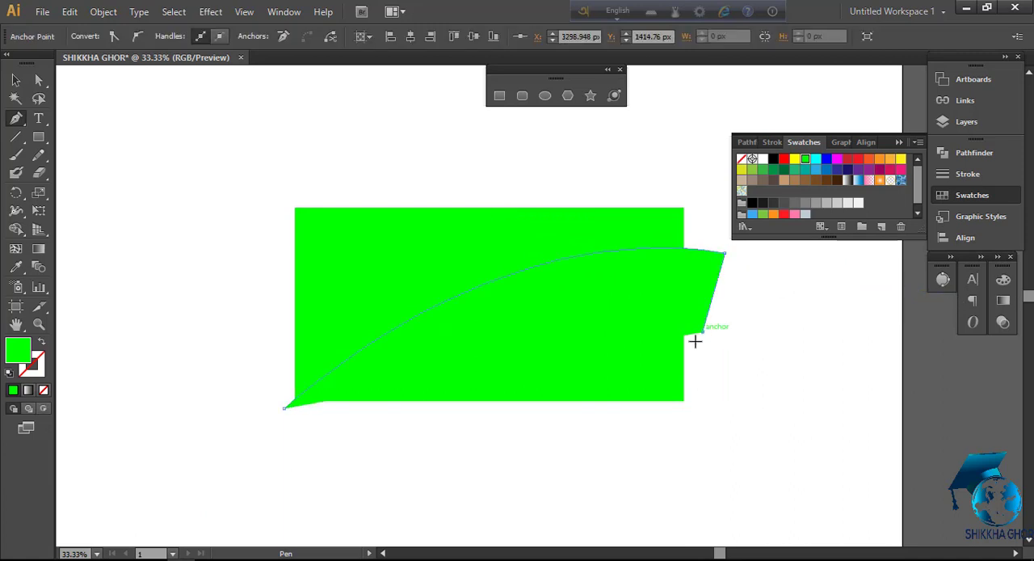
pyautogui.moveTo(381, 439); pyautogui.dragTo(121, 463)
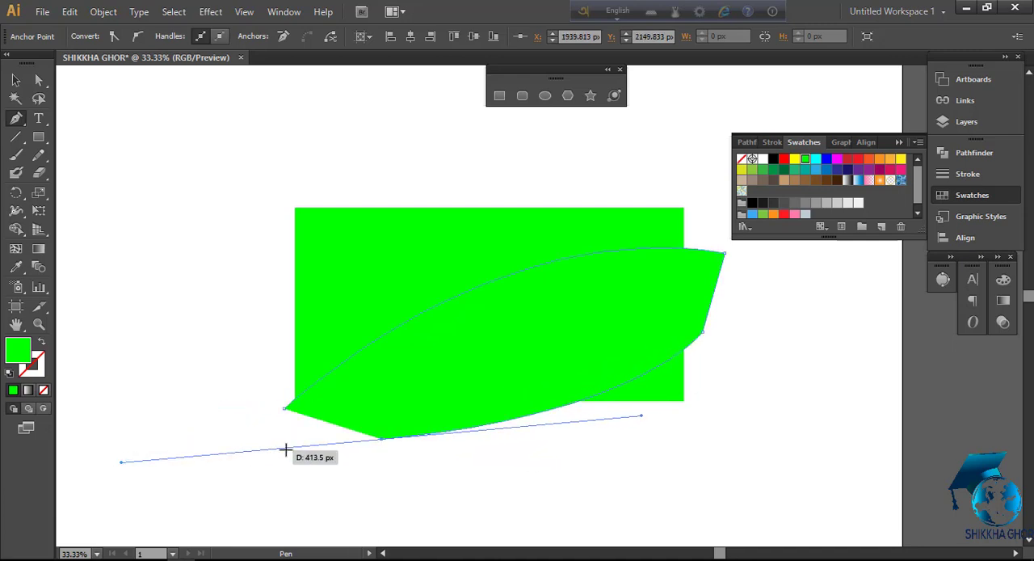
pyautogui.click(381, 438)
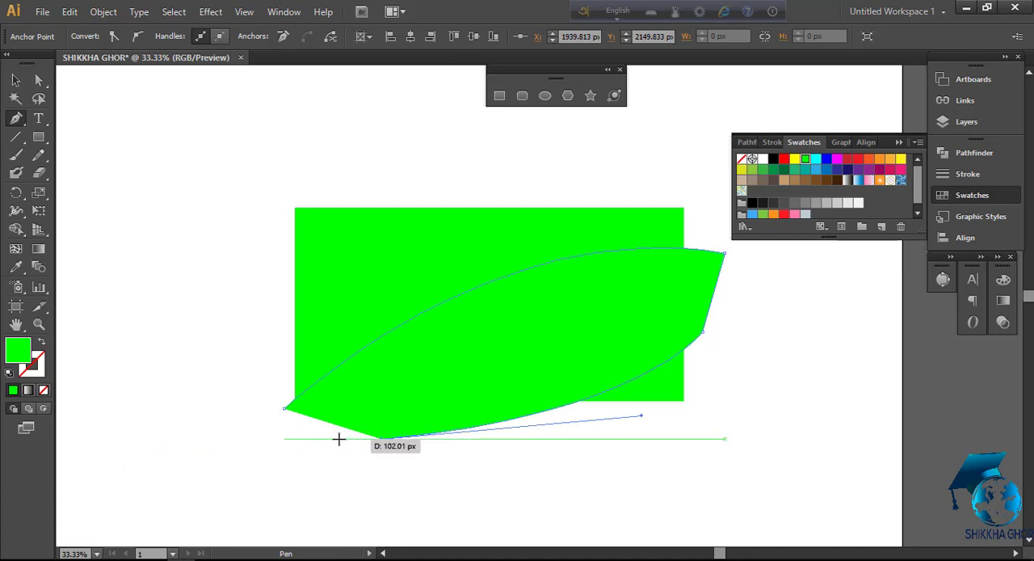
pyautogui.click(285, 410)
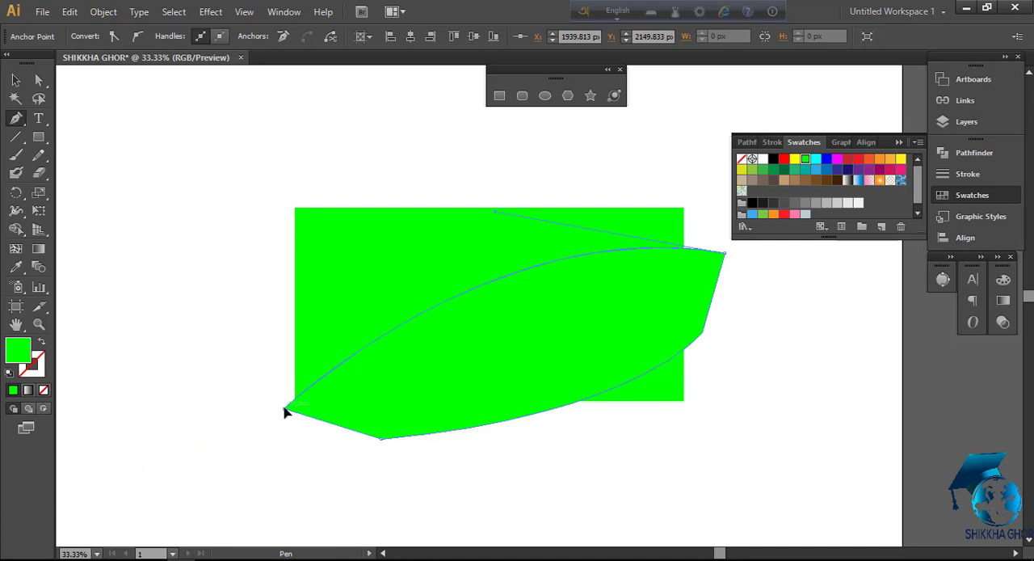
pyautogui.click(773, 160)
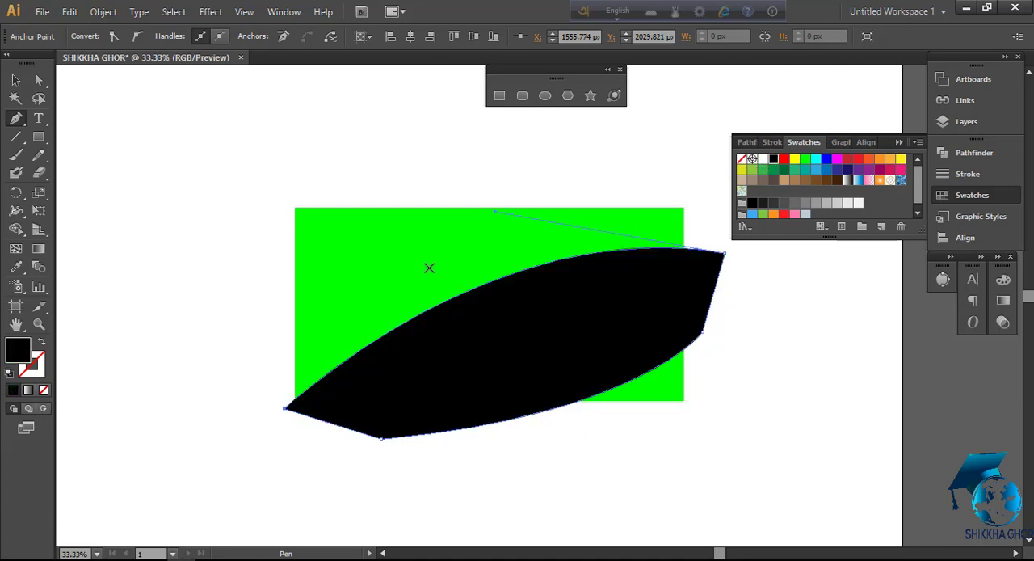
# Select the rectangle and the black band, cut the whole band out with the Shape Builder, and deselect the remaining green pieces
pyautogui.click(15, 80)
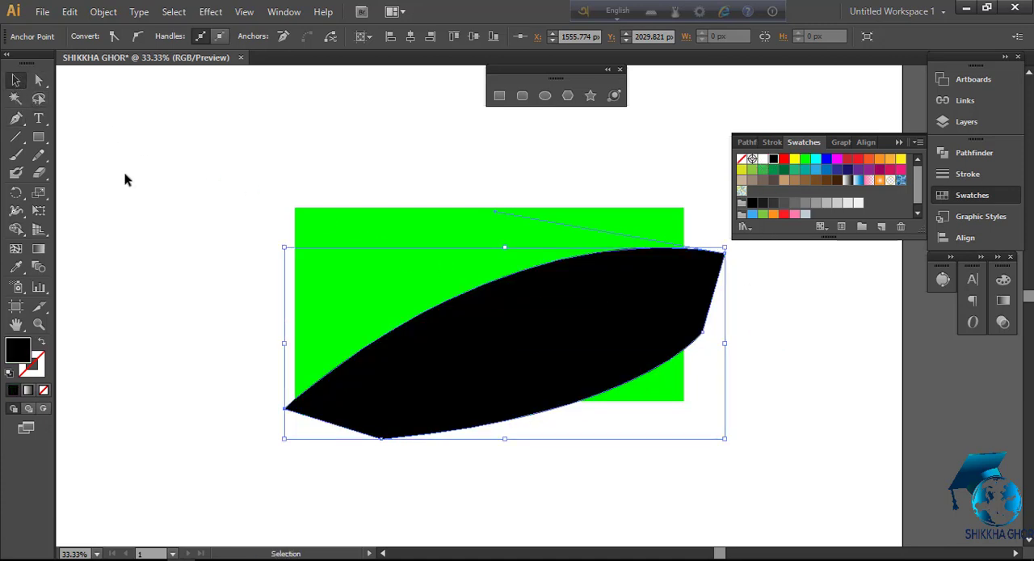
pyautogui.moveTo(250, 187); pyautogui.dragTo(644, 460)
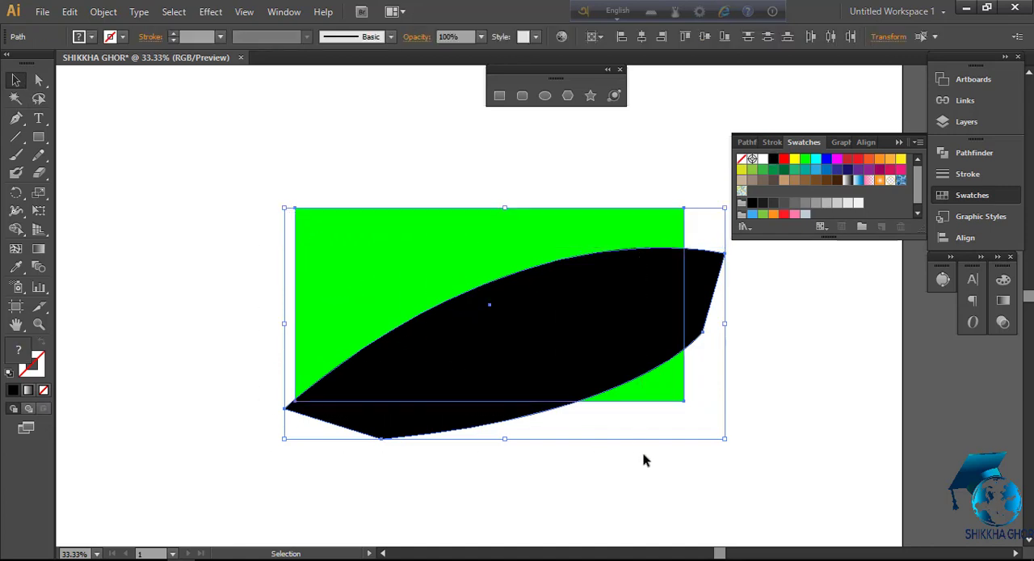
pyautogui.click(16, 230)
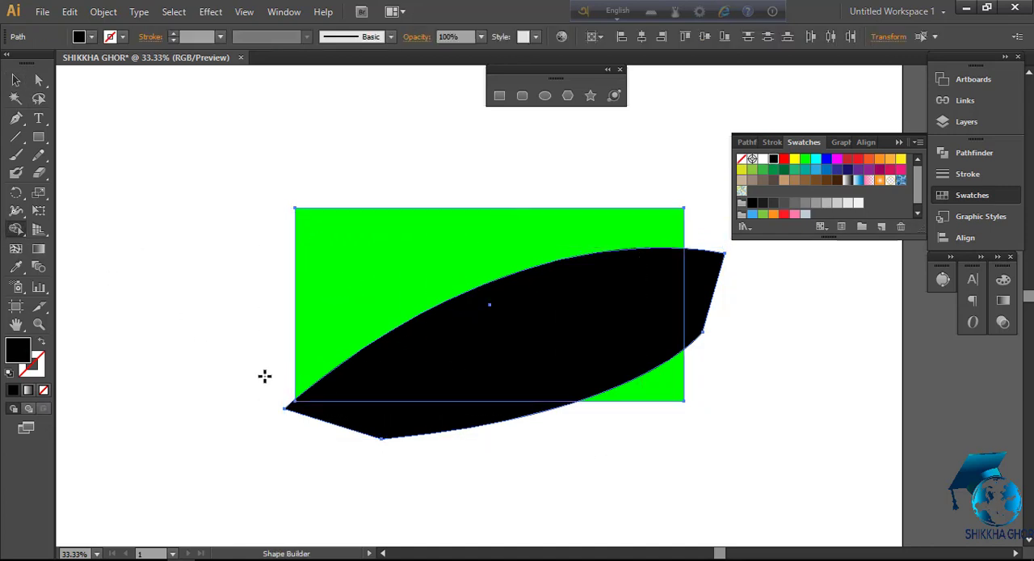
pyautogui.press('space')
pyautogui.moveTo(310, 447)
pyautogui.mouseDown()
pyautogui.moveTo(333, 434)
pyautogui.moveTo(288, 447)
pyautogui.moveTo(562, 325)
pyautogui.moveTo(705, 283)
pyautogui.mouseUp()
pyautogui.press('space')
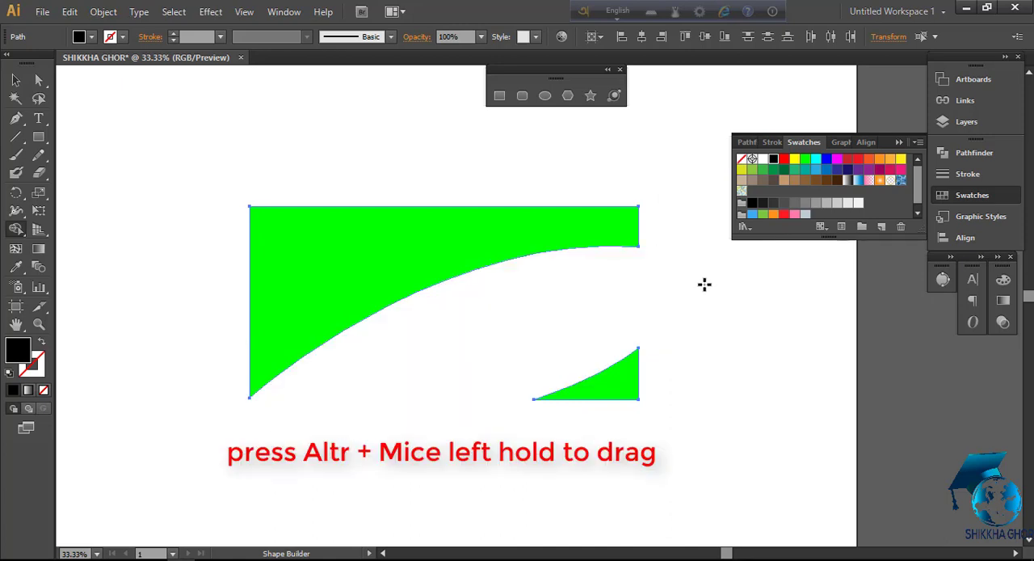
pyautogui.click(16, 80)
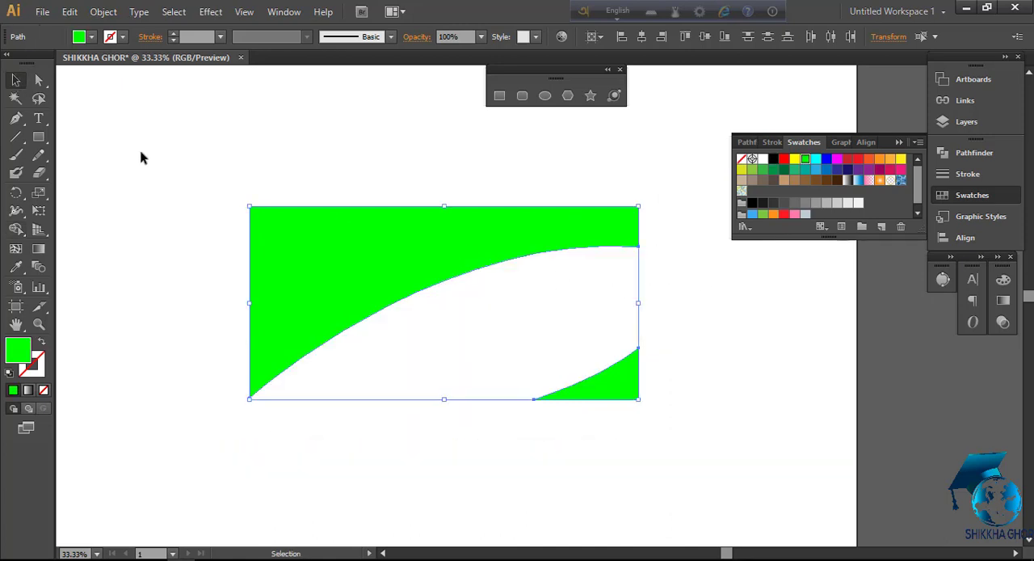
pyautogui.press('a')
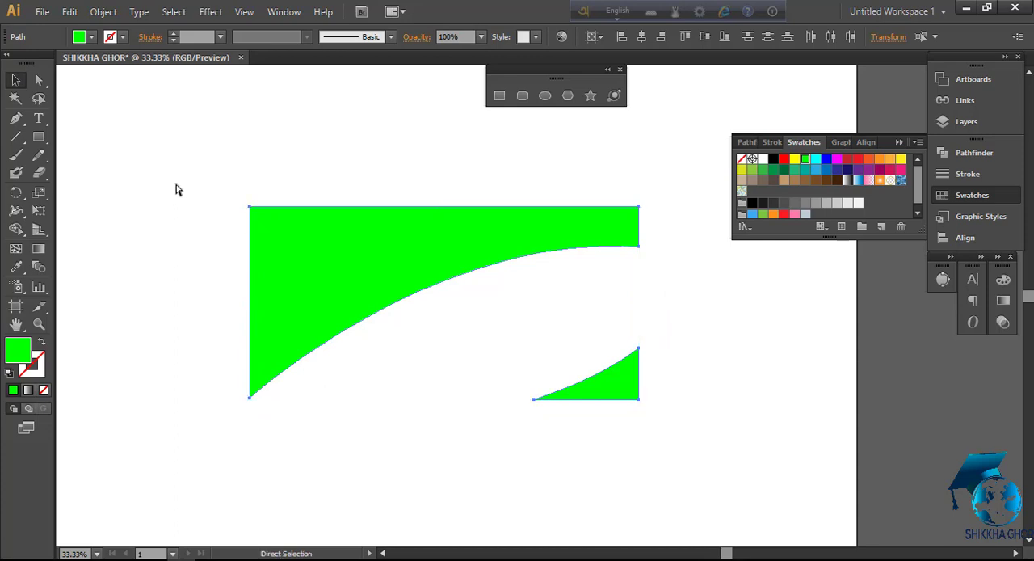
pyautogui.press('v')
pyautogui.click(217, 186)
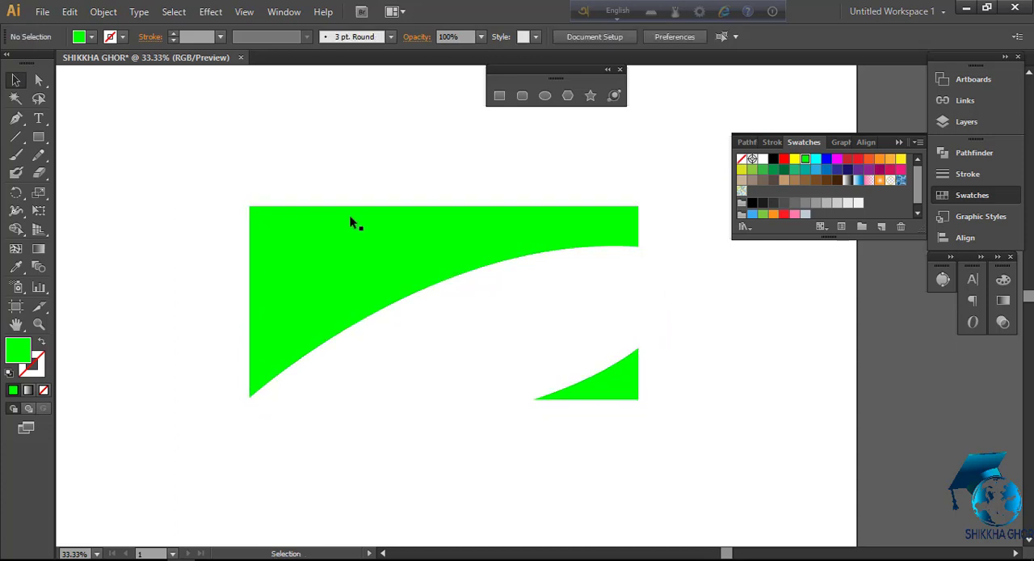
# Draw a large circle, fill it red, and place it over the upper-left corner of the green shape
pyautogui.moveTo(464, 303); pyautogui.dragTo(546, 374)
pyautogui.click(546, 96)
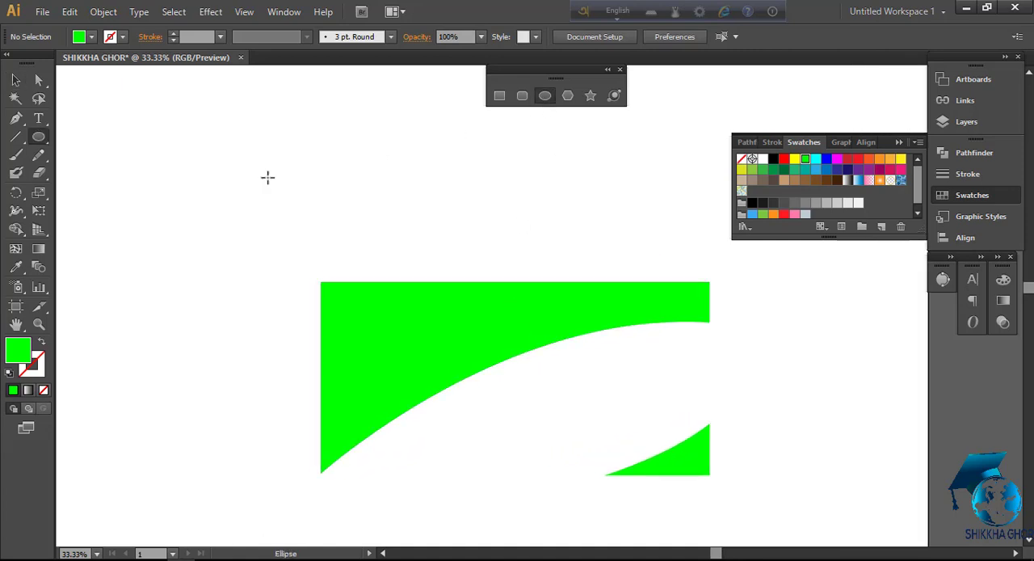
pyautogui.moveTo(190, 187)
pyautogui.mouseDown()
pyautogui.moveTo(312, 256)
pyautogui.moveTo(306, 248)
pyautogui.mouseUp()
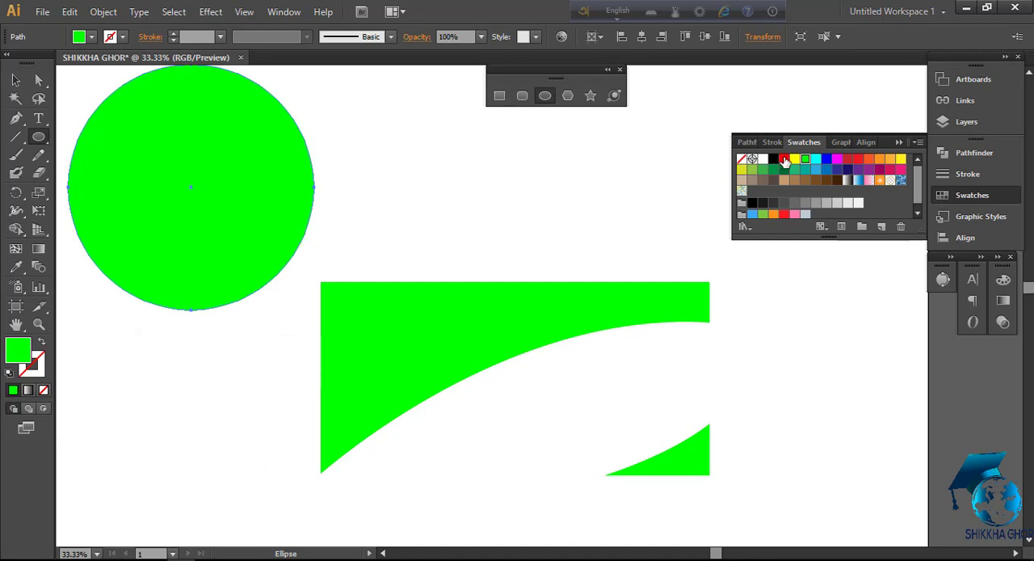
pyautogui.click(784, 159)
pyautogui.click(16, 81)
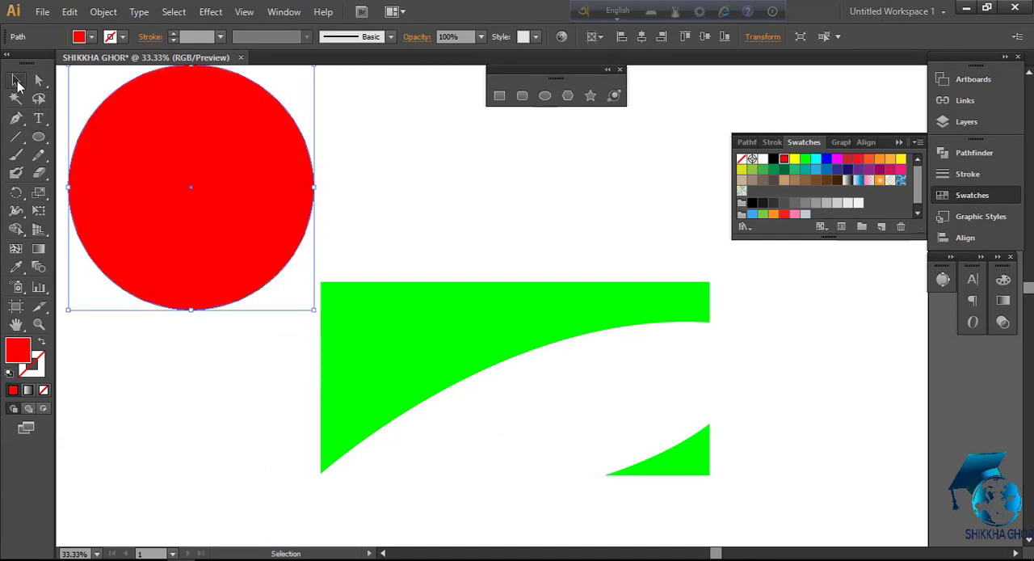
pyautogui.moveTo(181, 161); pyautogui.dragTo(298, 222)
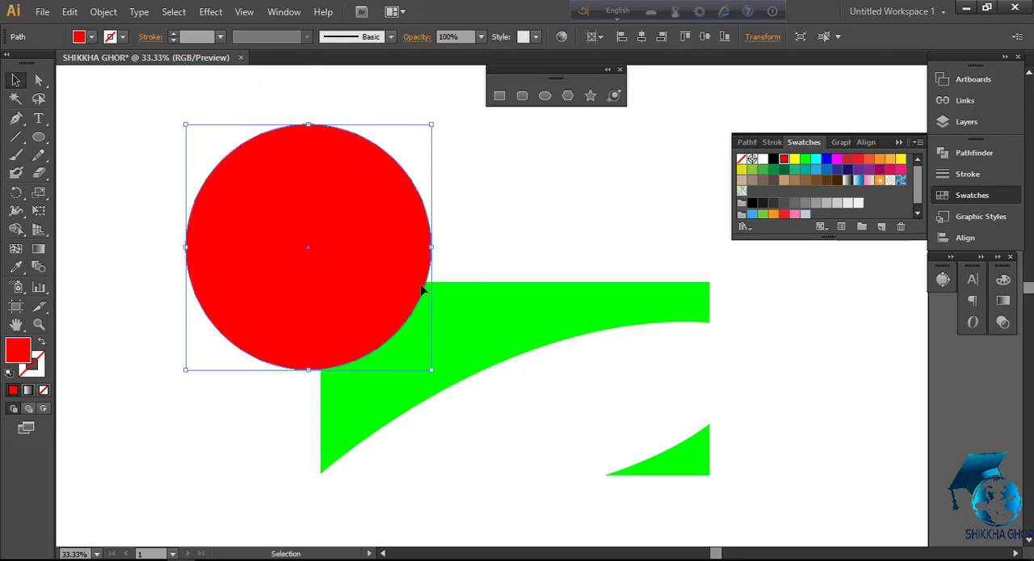
pyautogui.click(455, 232)
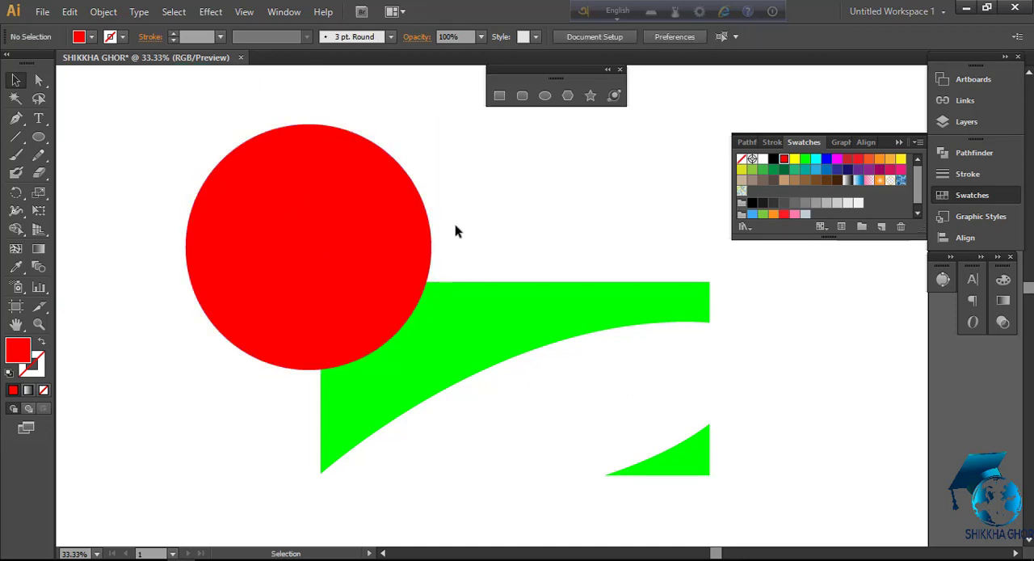
# Draw a closed black four-point shape with concave curved sides over the red circle using the Pen tool, with its base below the circle
pyautogui.click(774, 159)
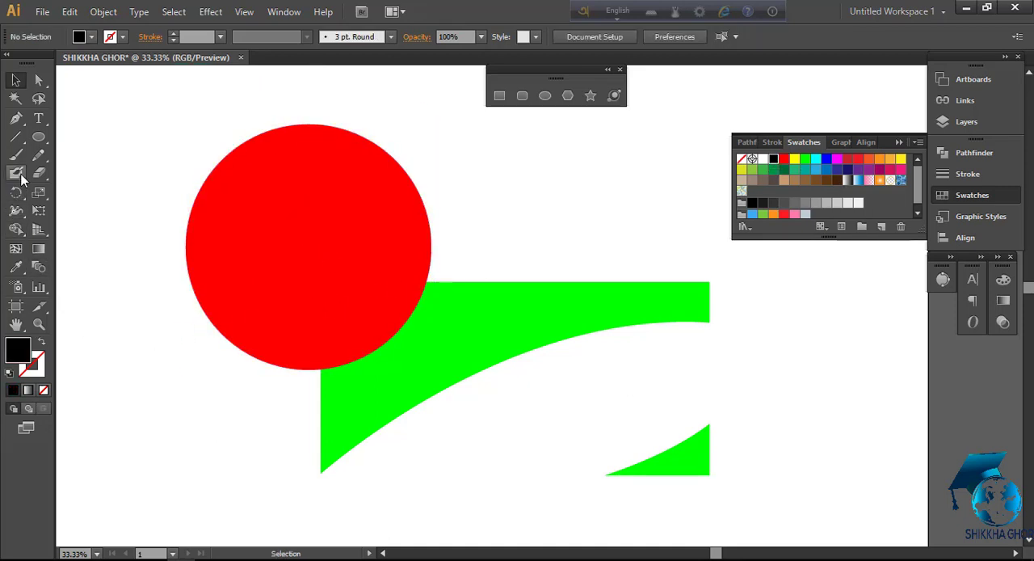
pyautogui.click(15, 117)
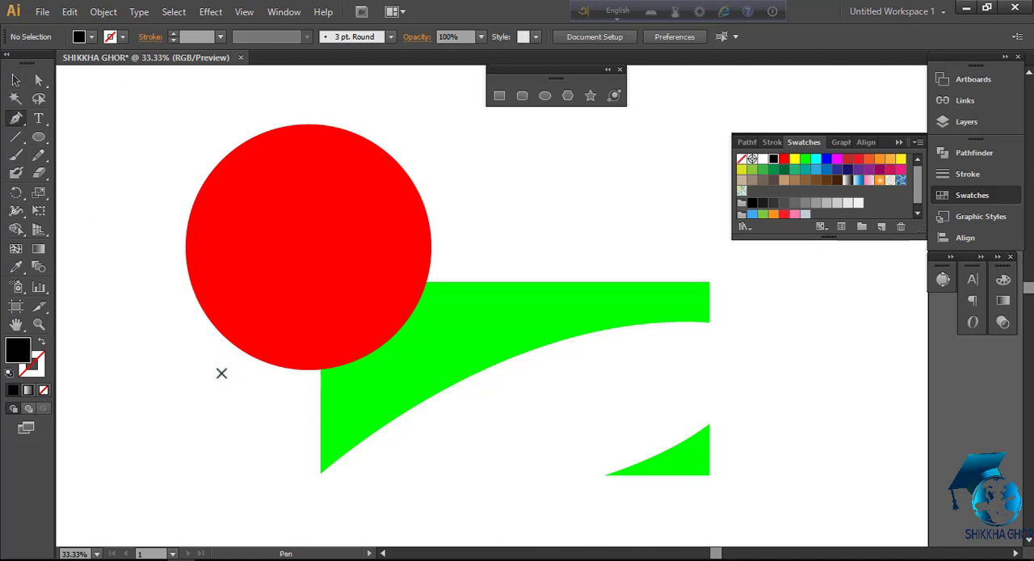
pyautogui.click(221, 372)
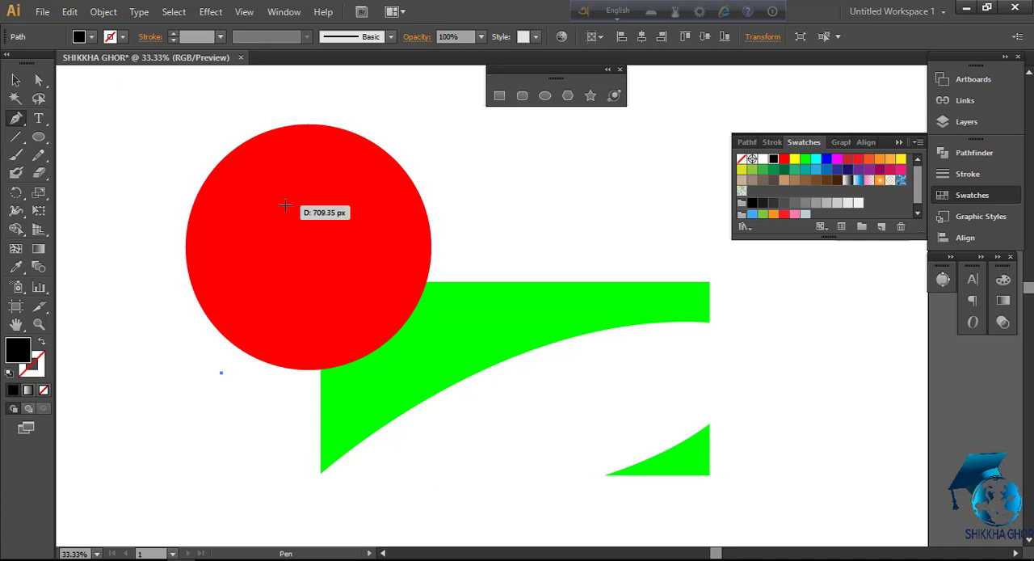
pyautogui.moveTo(292, 210); pyautogui.dragTo(267, 99)
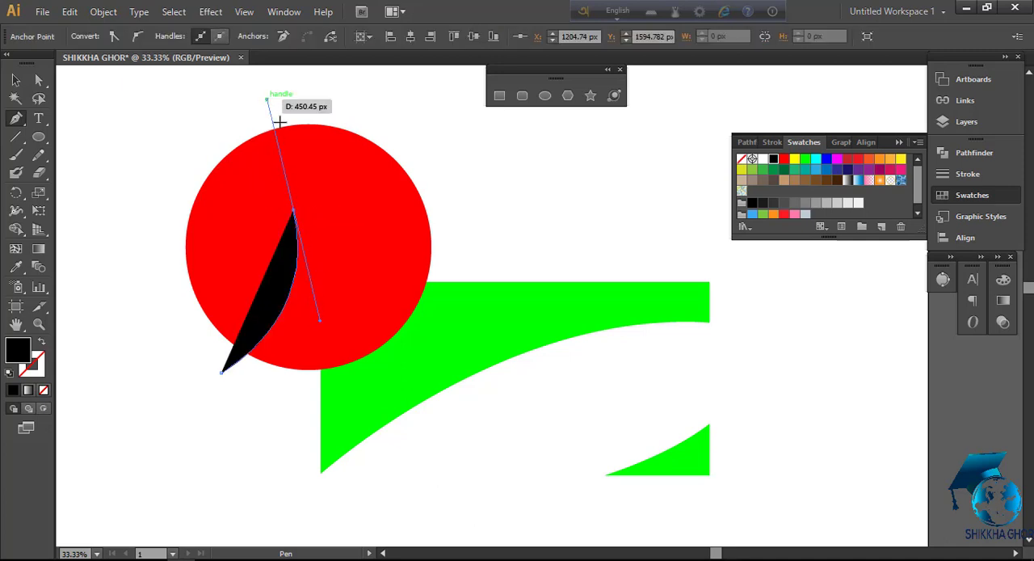
pyautogui.click(292, 210)
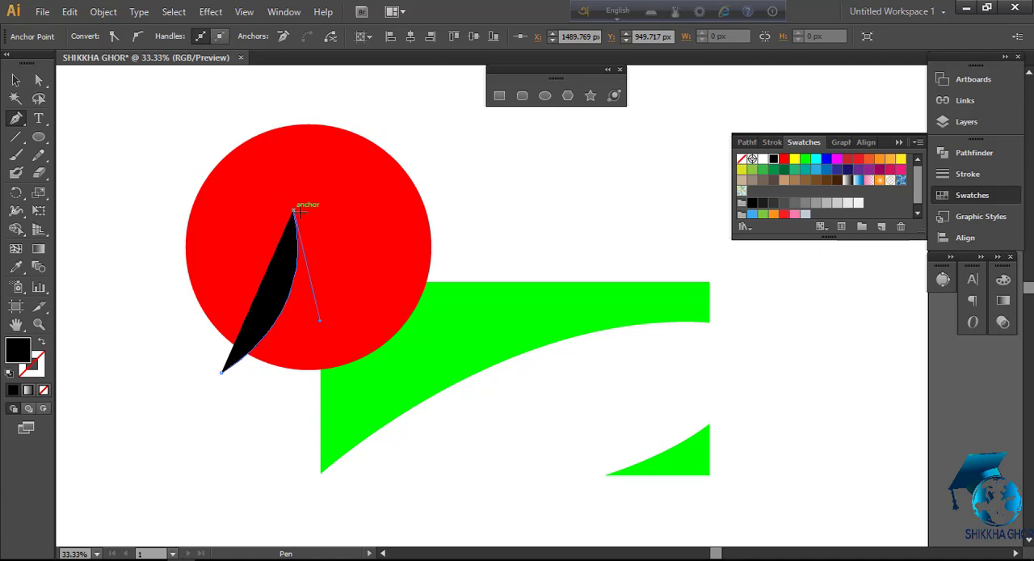
pyautogui.moveTo(445, 201); pyautogui.dragTo(525, 111)
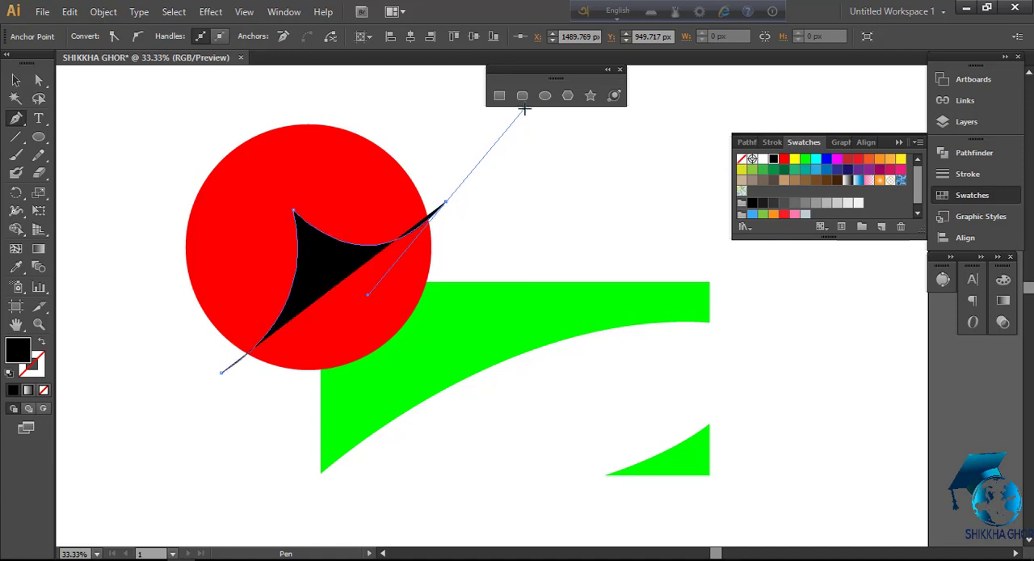
pyautogui.click(446, 202)
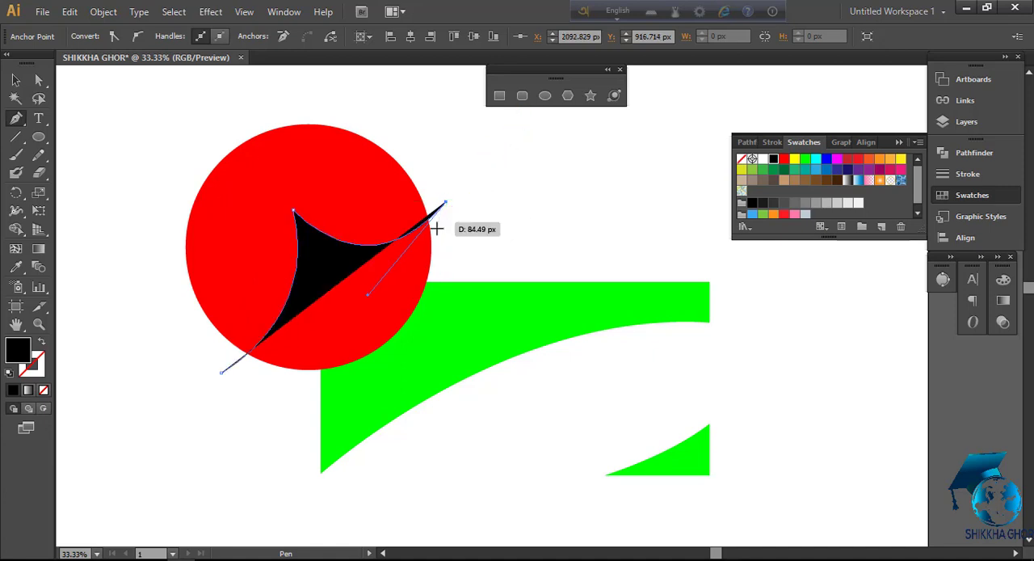
pyautogui.moveTo(367, 381); pyautogui.dragTo(401, 460)
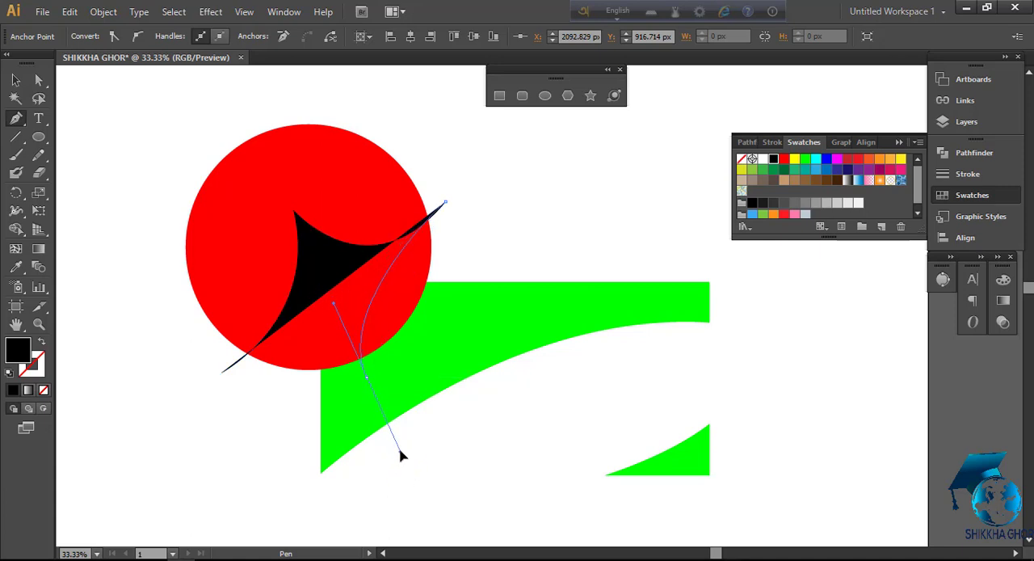
pyautogui.moveTo(401, 453); pyautogui.dragTo(401, 451)
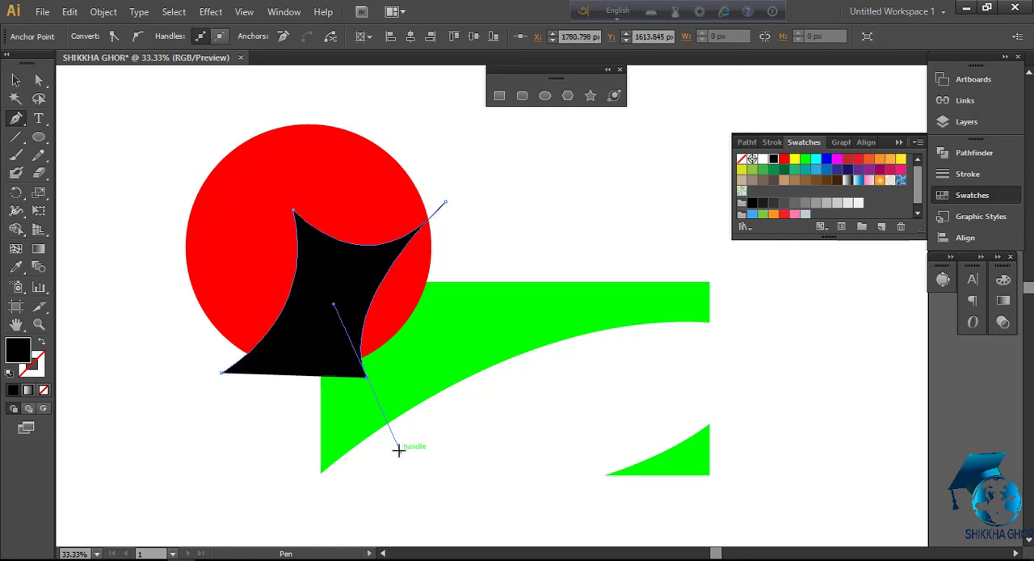
pyautogui.click(367, 379)
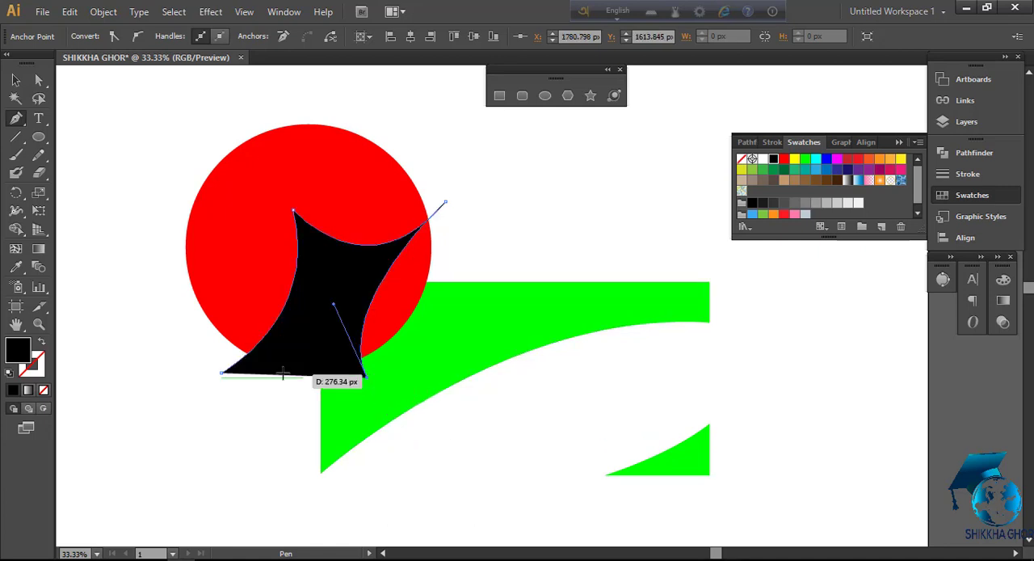
pyautogui.click(222, 375)
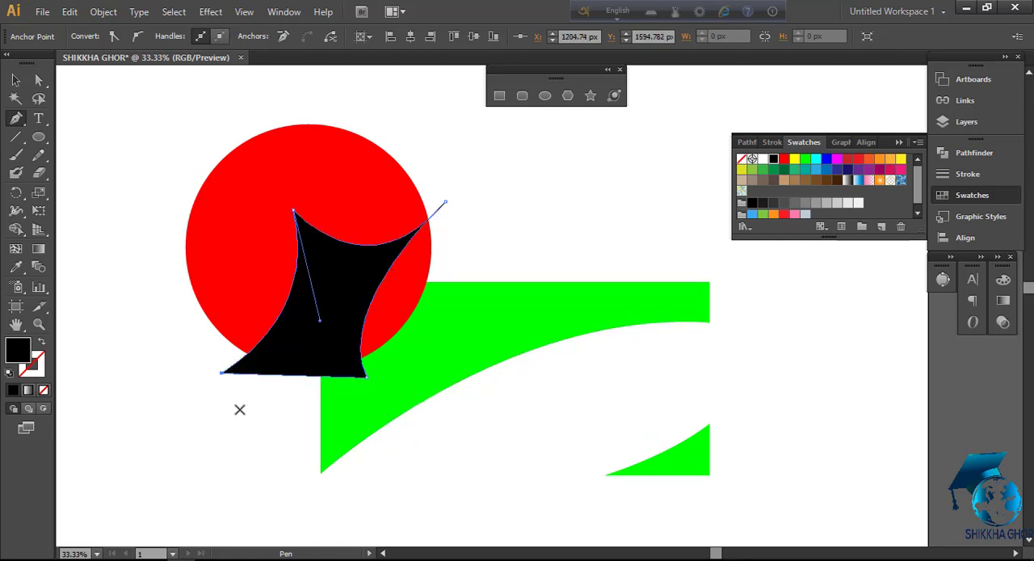
pyautogui.click(15, 80)
pyautogui.click(123, 137)
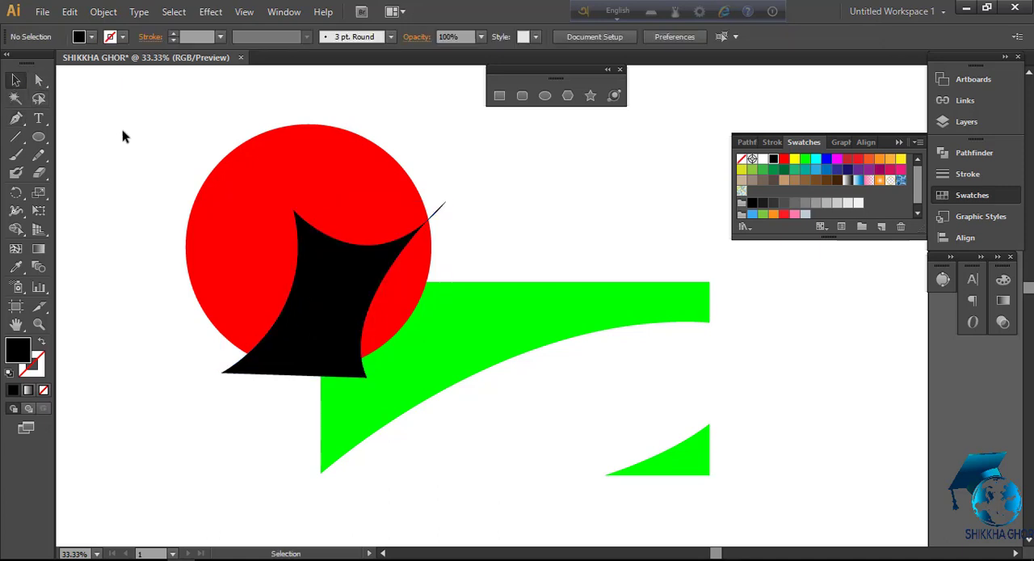
# Draw a closed black shape with a rounded lower edge over the red circle's upper part using the Pen tool, and deselect it
pyautogui.click(16, 118)
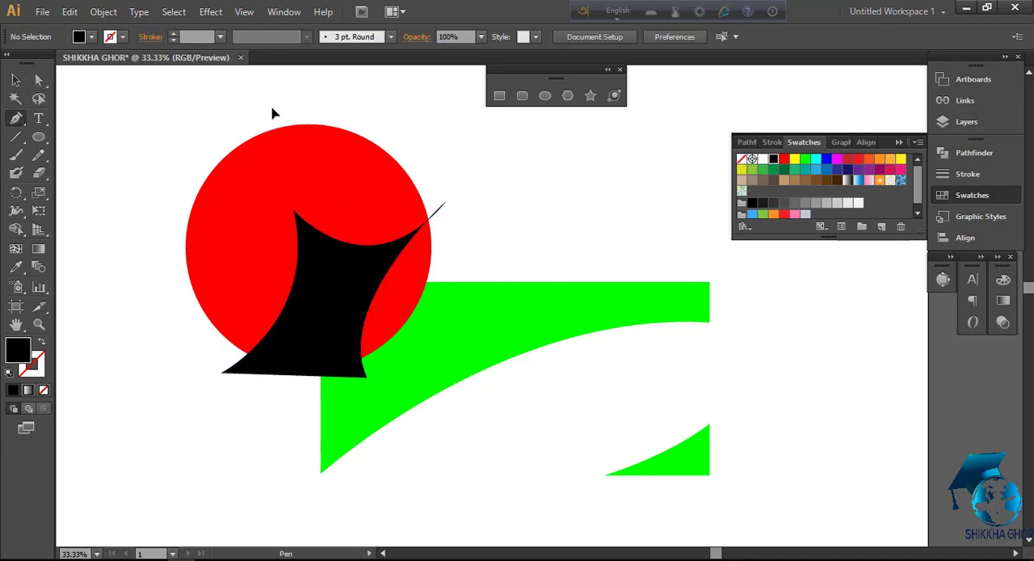
pyautogui.click(270, 107)
pyautogui.moveTo(471, 132); pyautogui.dragTo(489, 107)
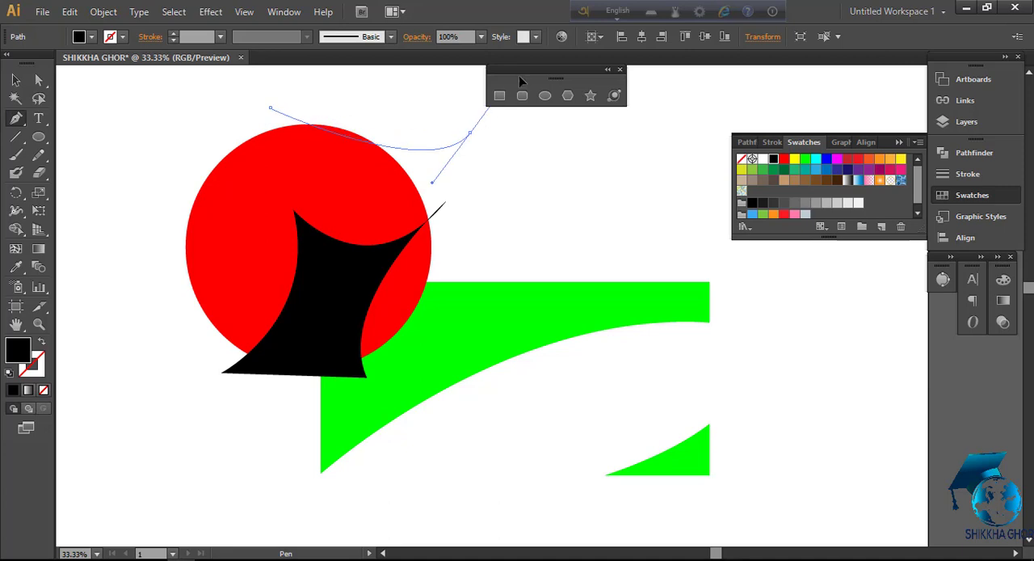
pyautogui.moveTo(518, 75); pyautogui.dragTo(594, 131)
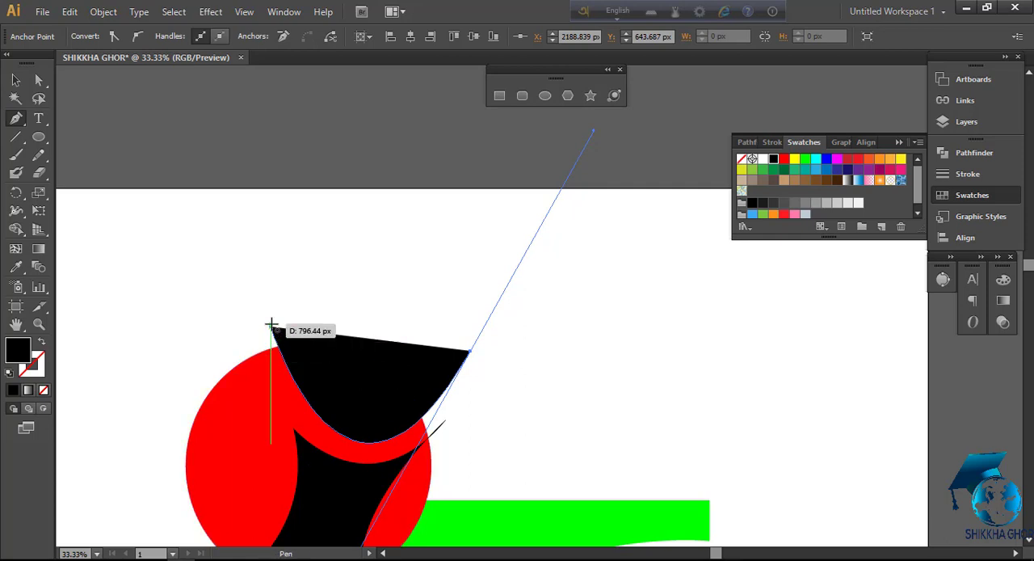
pyautogui.moveTo(271, 325); pyautogui.dragTo(243, 355)
pyautogui.click(16, 86)
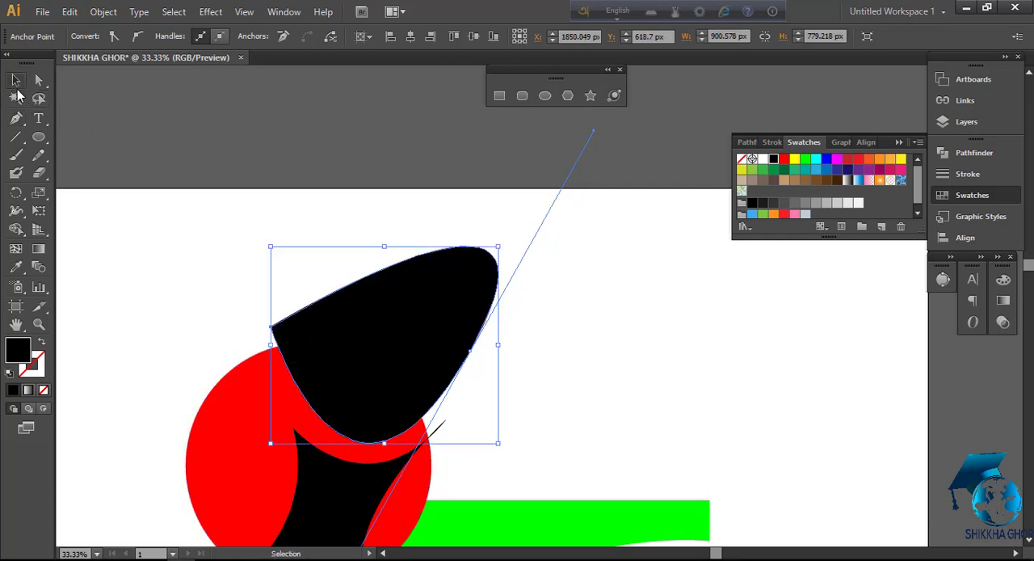
pyautogui.click(208, 340)
pyautogui.scroll(-4, 254, 324)
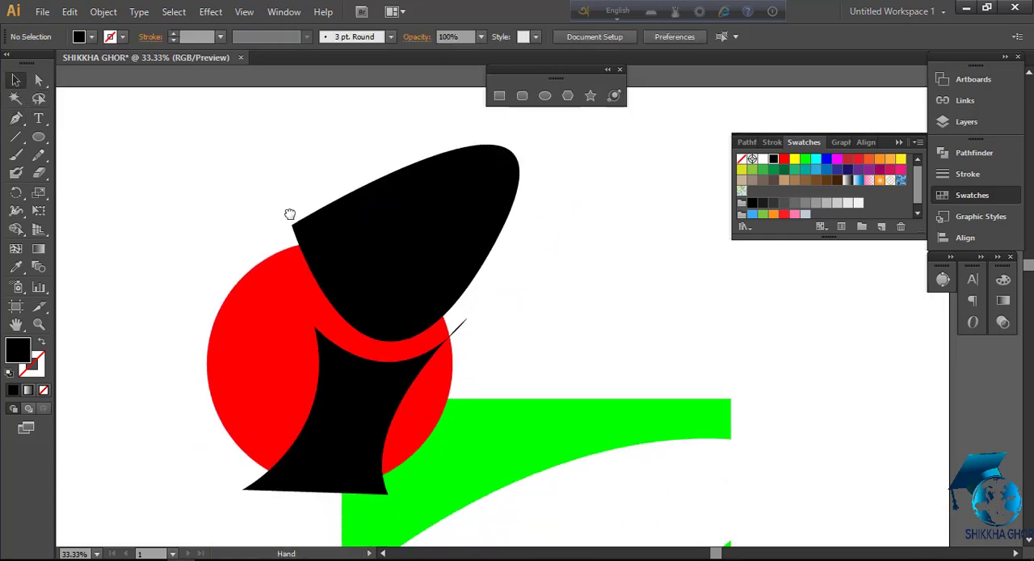
# Select the red circle and both black shapes, and cut all the black areas, including the thin tip, out with the Shape Builder
pyautogui.click(326, 195)
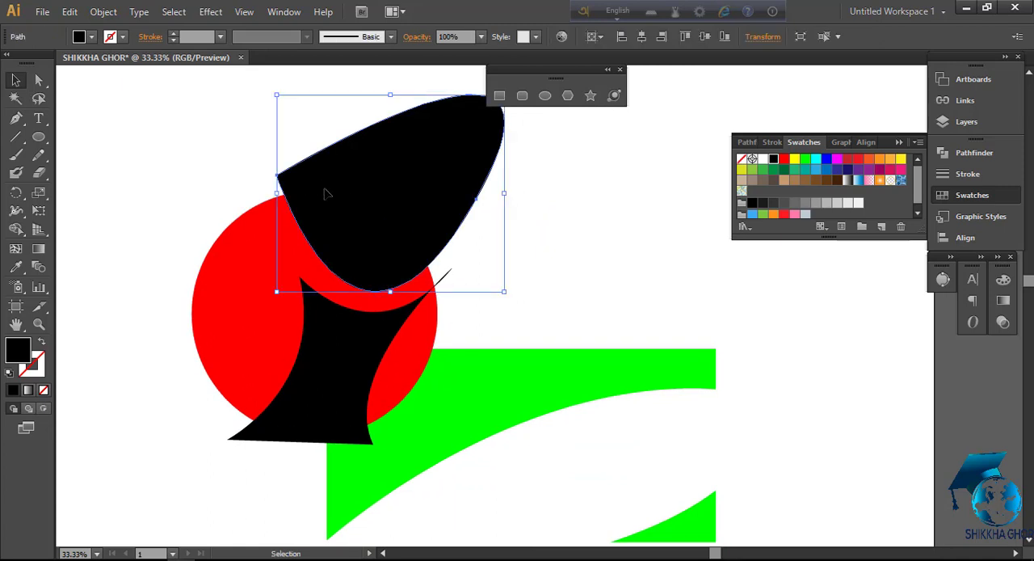
pyautogui.keyDown('shift'); pyautogui.click(257, 246); pyautogui.keyUp('shift')
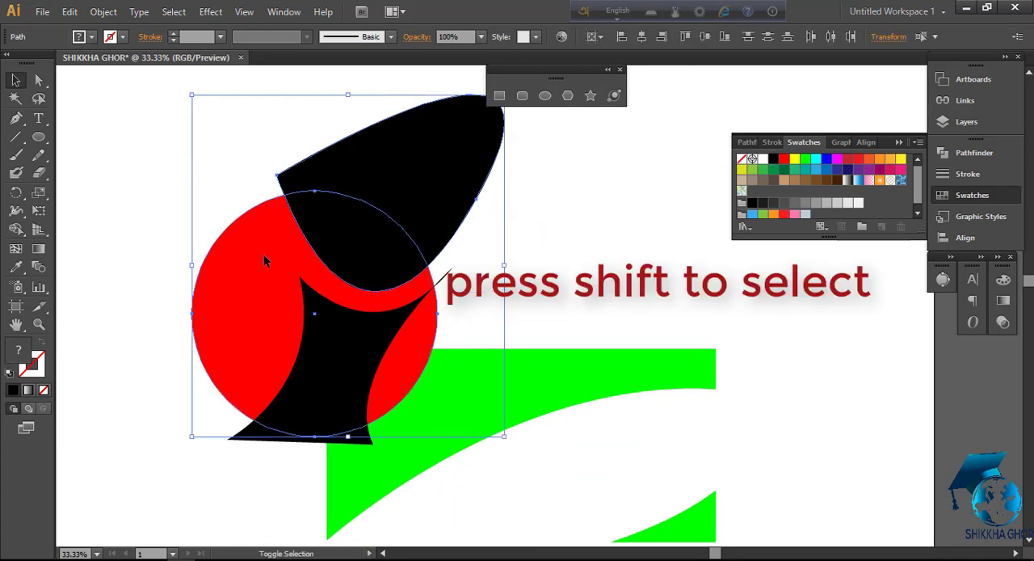
pyautogui.keyDown('shift'); pyautogui.click(332, 356); pyautogui.keyUp('shift')
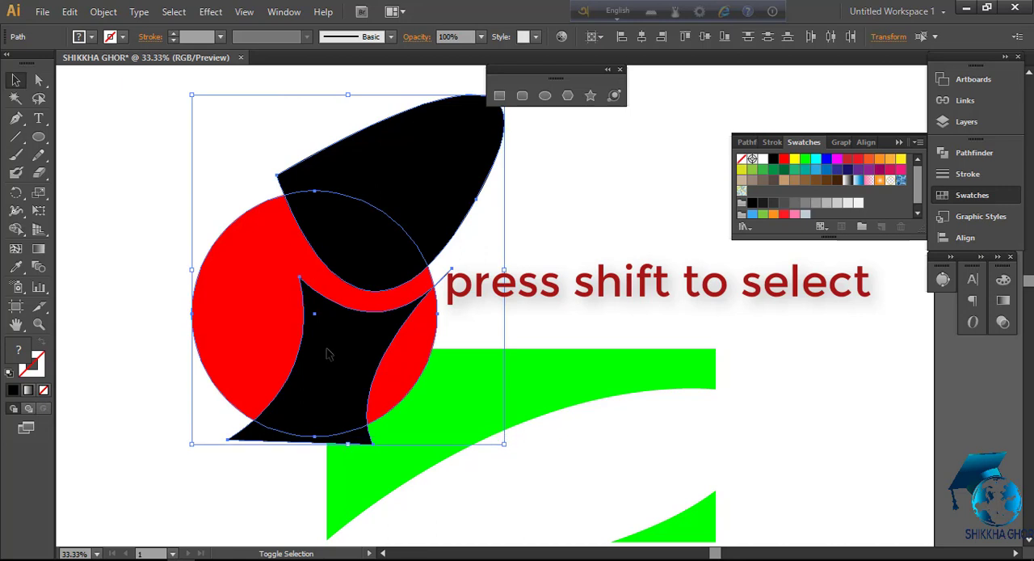
pyautogui.click(14, 232)
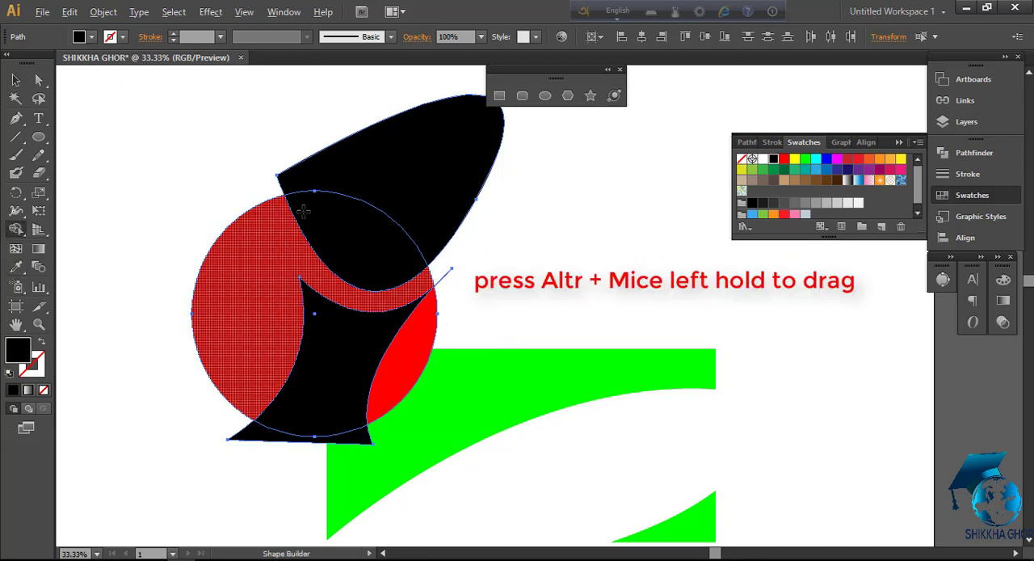
pyautogui.moveTo(338, 117)
pyautogui.mouseDown()
pyautogui.moveTo(340, 192)
pyautogui.moveTo(333, 247)
pyautogui.mouseUp()
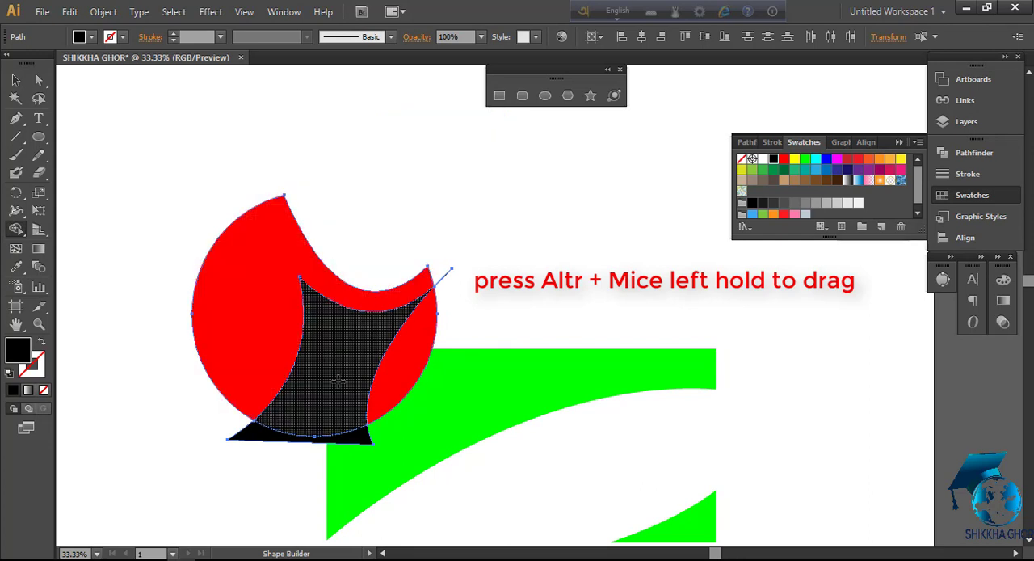
pyautogui.moveTo(261, 490)
pyautogui.mouseDown()
pyautogui.moveTo(316, 412)
pyautogui.moveTo(358, 378)
pyautogui.moveTo(358, 364)
pyautogui.mouseUp()
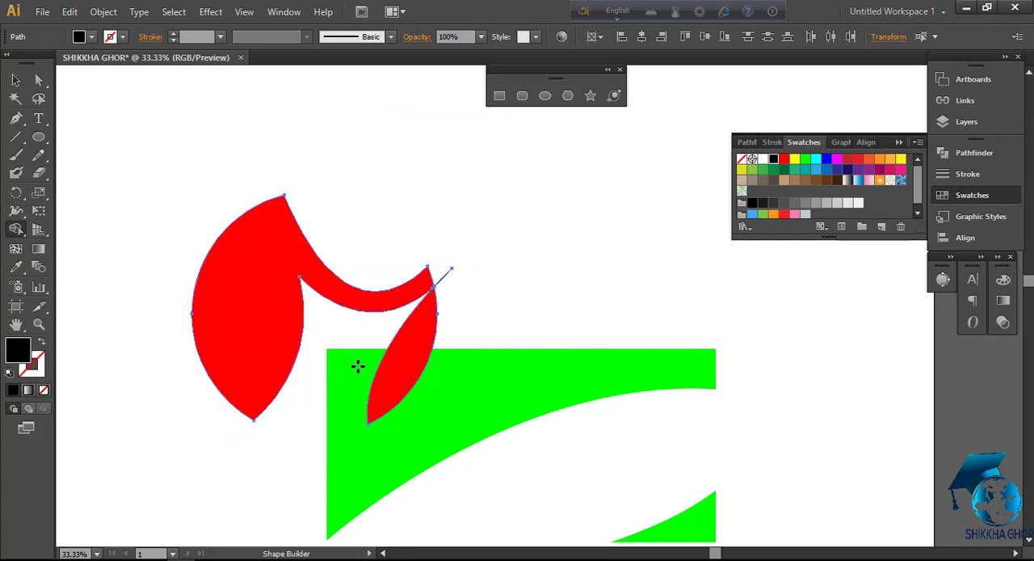
pyautogui.moveTo(434, 285); pyautogui.dragTo(453, 298)
# Group the remaining red pieces and scale them down into the white band between the two green shapes
pyautogui.click(16, 79)
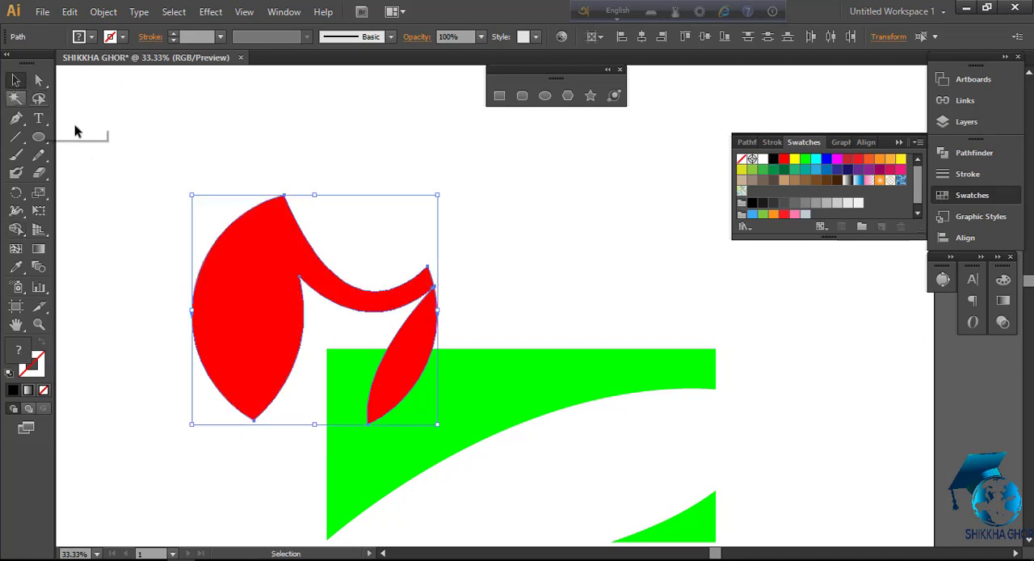
pyautogui.hotkey('ctrl', 'g')
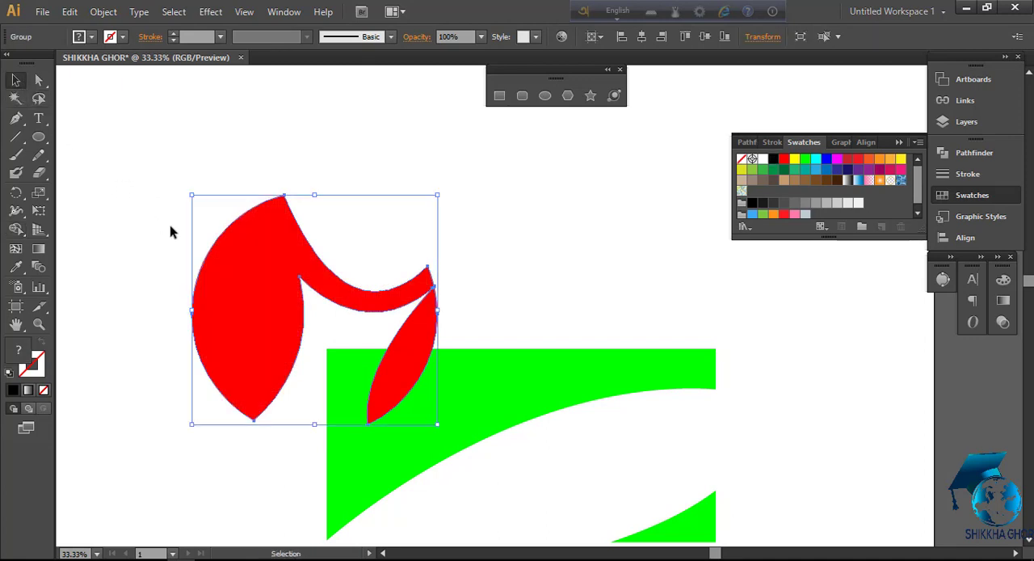
pyautogui.press('space')
pyautogui.moveTo(587, 357); pyautogui.dragTo(504, 215)
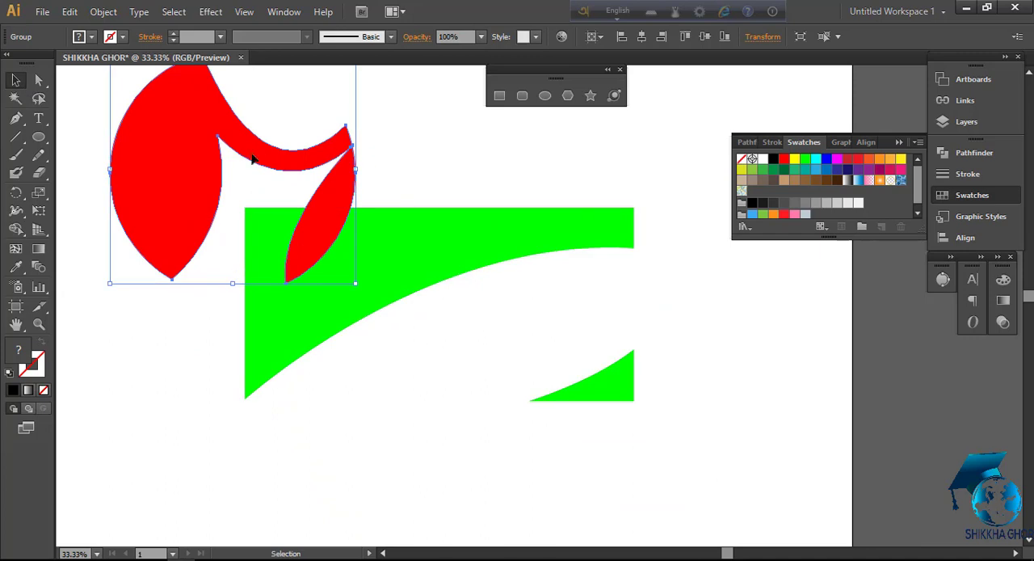
pyautogui.moveTo(238, 148); pyautogui.dragTo(475, 305)
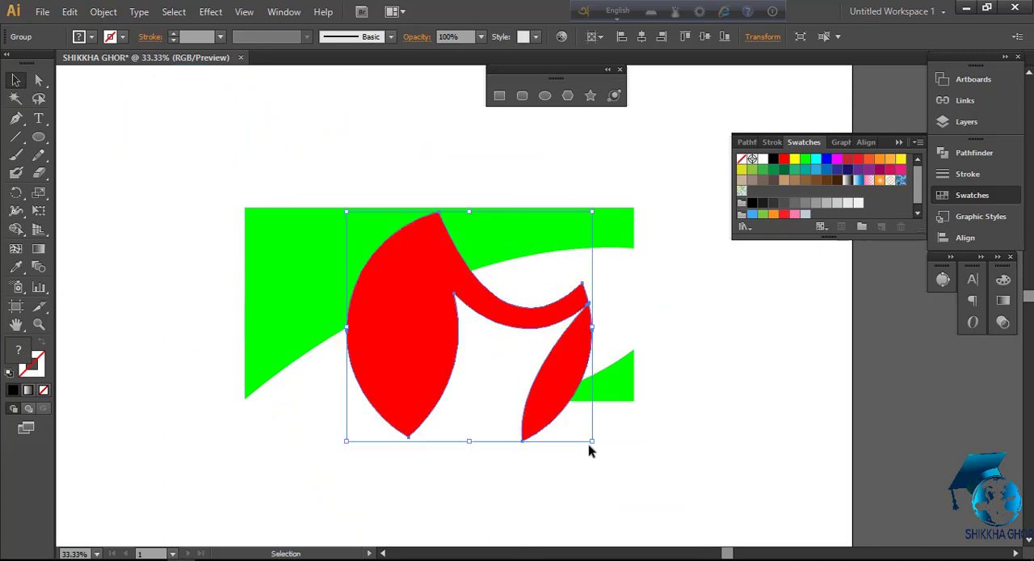
pyautogui.moveTo(593, 440); pyautogui.dragTo(590, 368)
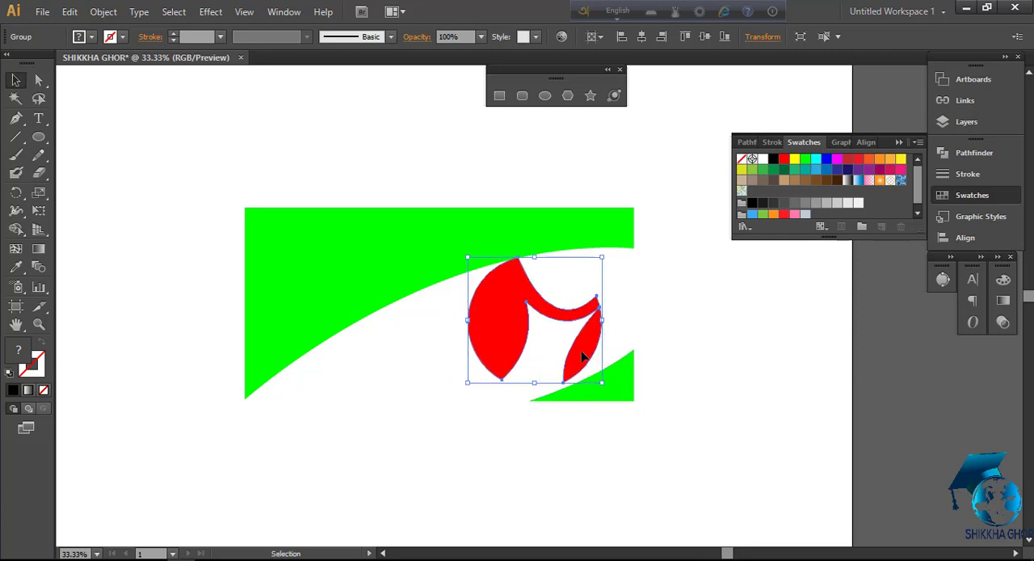
# Nudge the red group down and slightly sideways, rotate it a little counterclockwise to fit between the green shapes, and deselect it
pyautogui.press('Down')
pyautogui.press('Down')
pyautogui.press('Down')
pyautogui.press('Down')
pyautogui.press('Down')
pyautogui.press('Down')
pyautogui.press('Down')
pyautogui.press('Down')
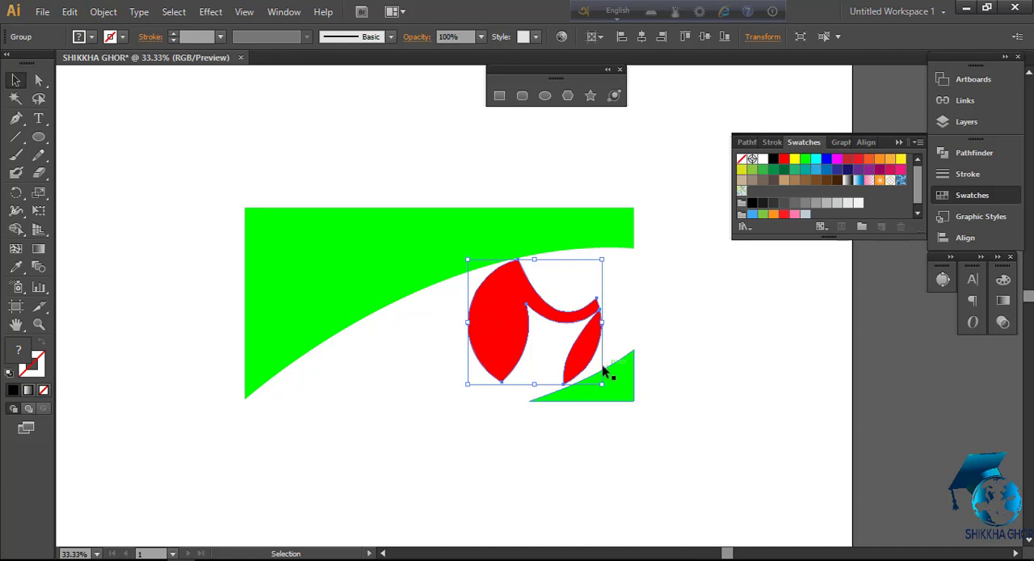
pyautogui.moveTo(522, 313); pyautogui.dragTo(527, 314)
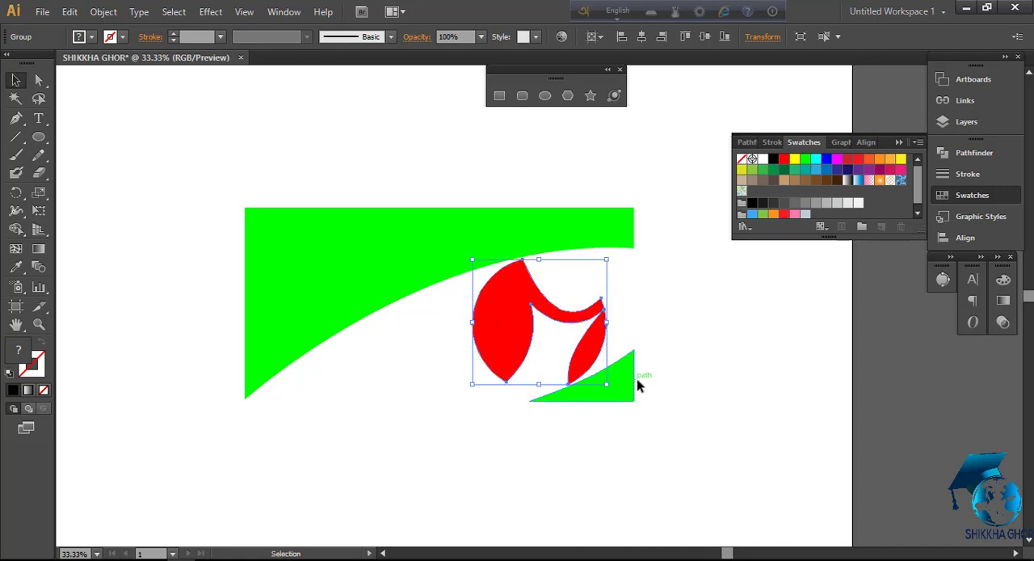
pyautogui.press('Left')
pyautogui.press('Left')
pyautogui.press('Left')
pyautogui.press('Left')
pyautogui.press('Left')
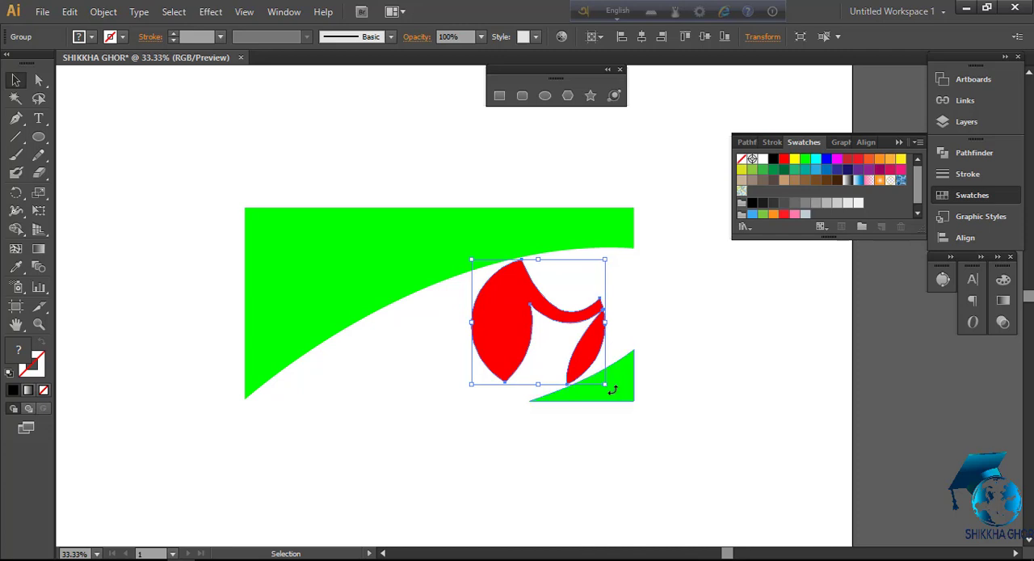
pyautogui.moveTo(613, 390); pyautogui.dragTo(614, 387)
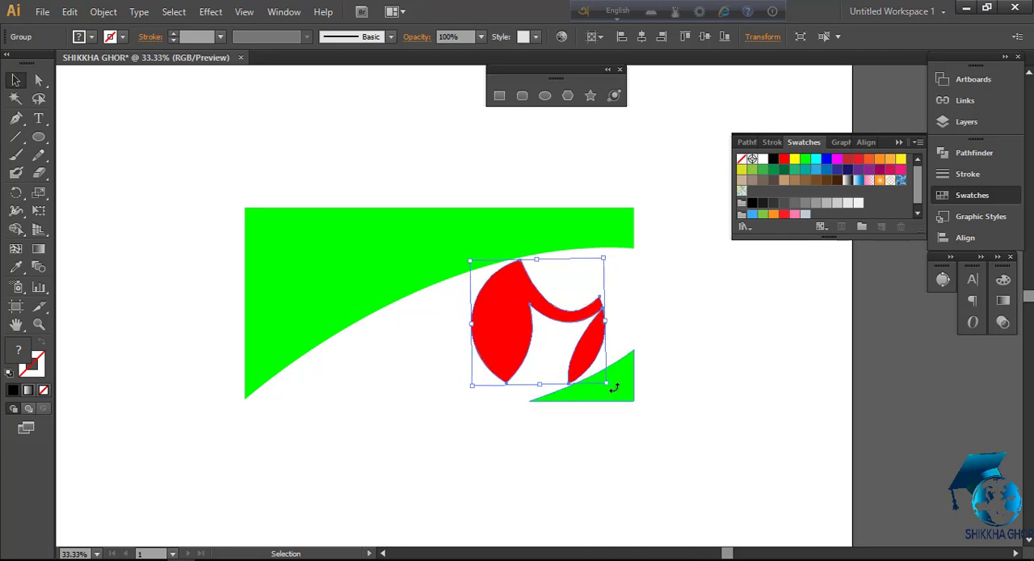
pyautogui.click(660, 346)
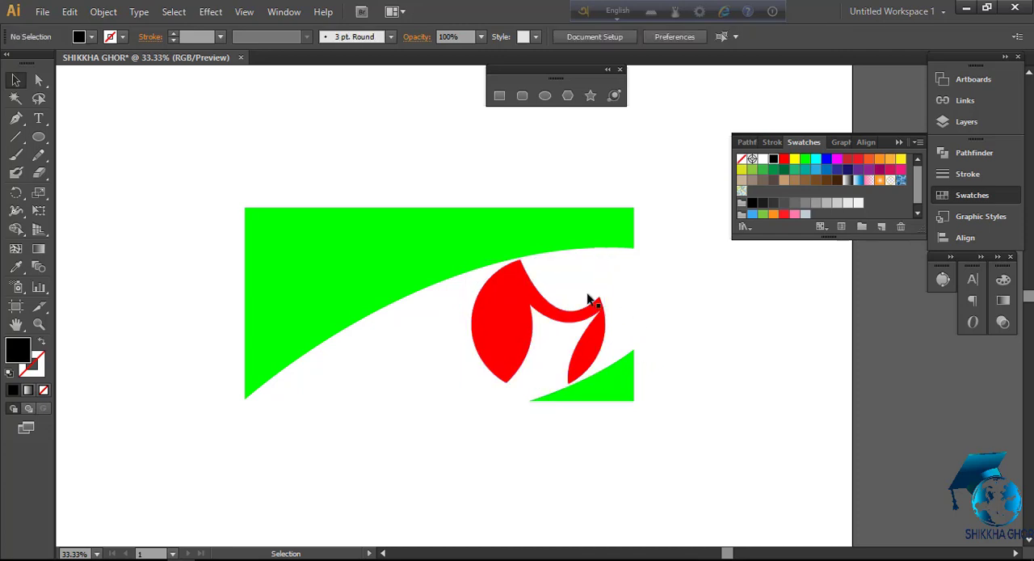
# Group all the green and red shapes together and deselect them
pyautogui.moveTo(208, 151); pyautogui.dragTo(712, 430)
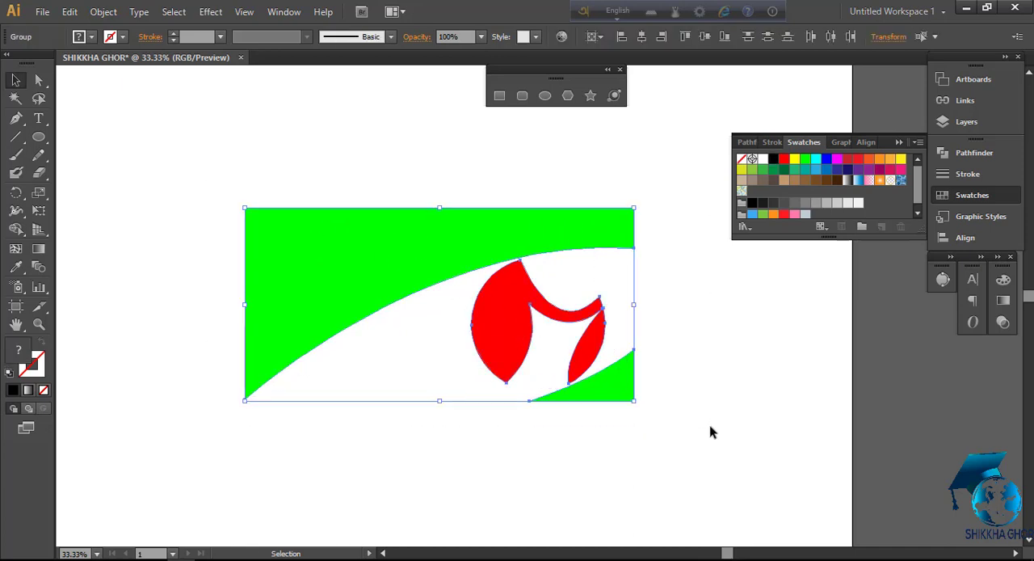
pyautogui.press('v')
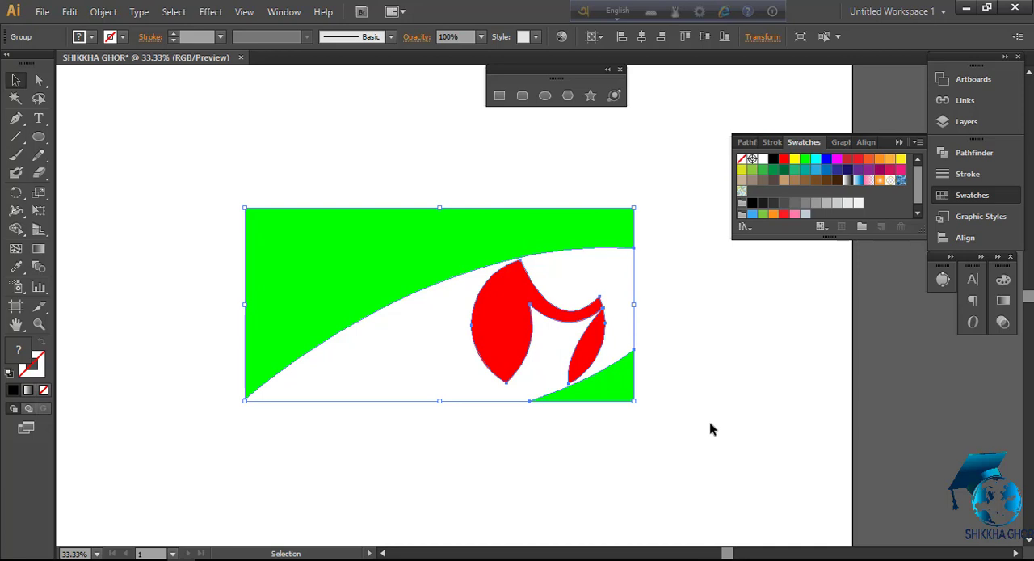
pyautogui.click(125, 189)
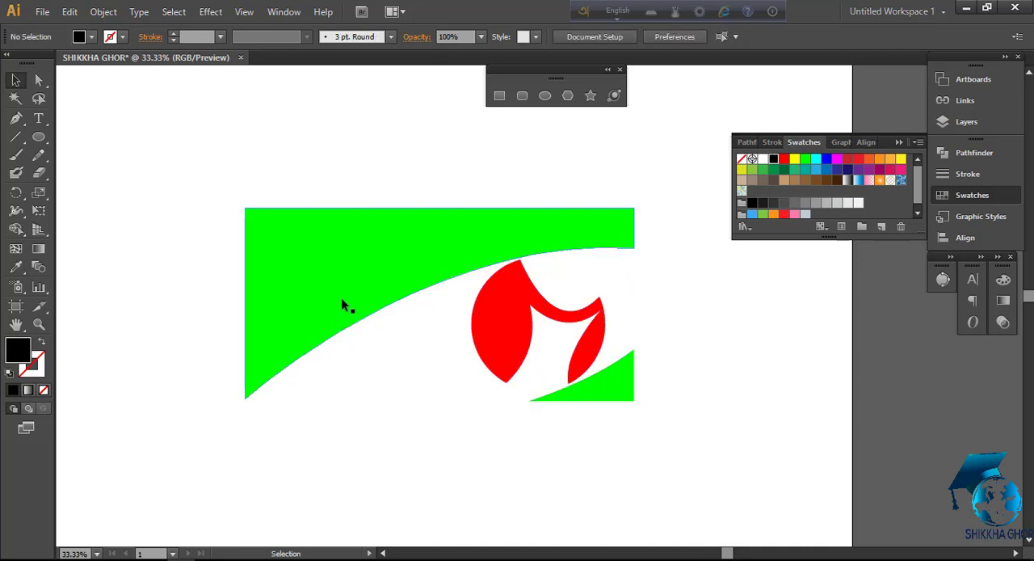
# Add the text CHANNEL above the green shape, enlarge it to about 299 pt, and move it just above the shape
pyautogui.click(39, 119)
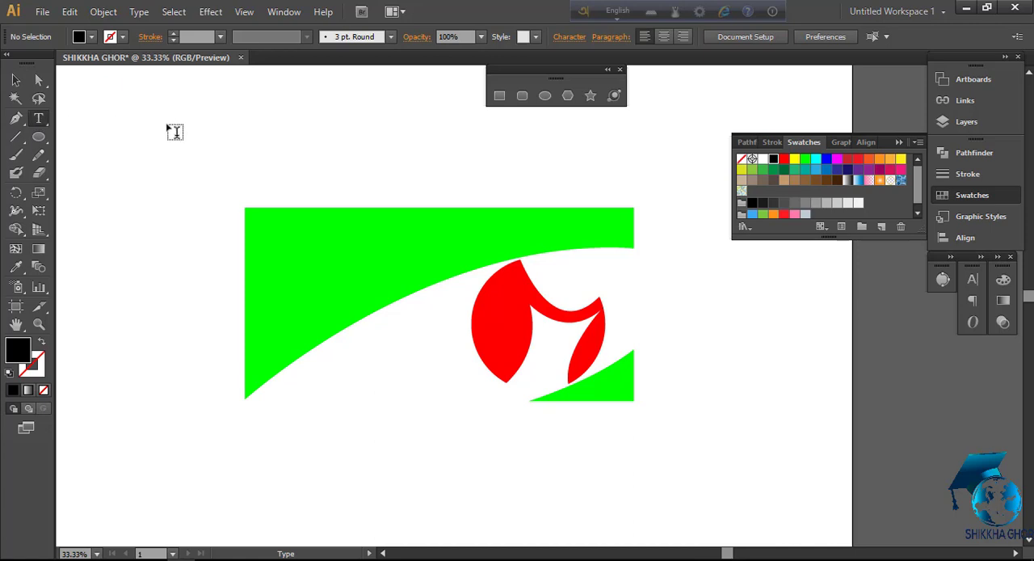
pyautogui.click(189, 120)
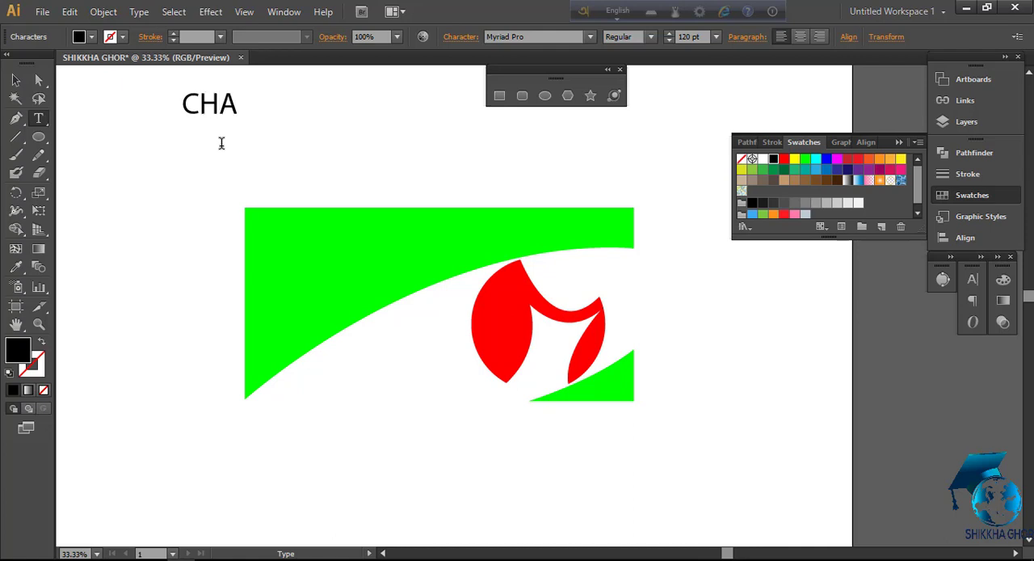
pyautogui.write('CHANNEL')
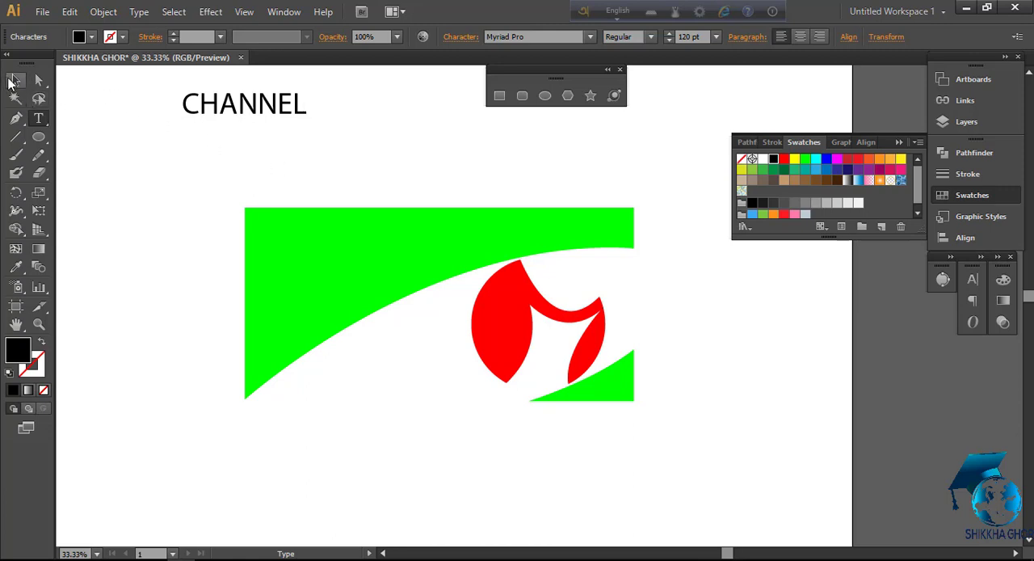
pyautogui.click(15, 79)
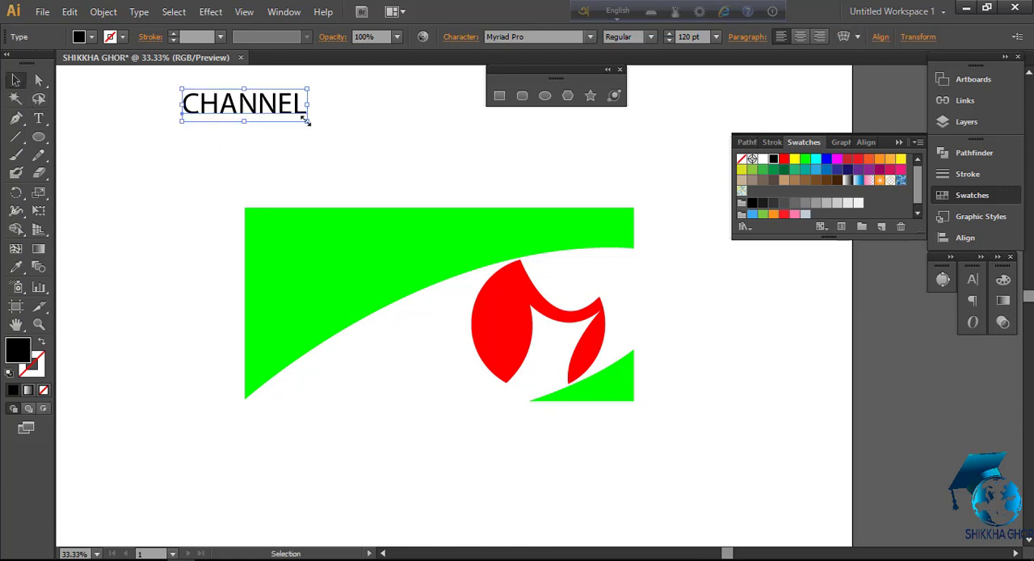
pyautogui.moveTo(305, 120); pyautogui.dragTo(377, 160)
pyautogui.moveTo(317, 114); pyautogui.dragTo(396, 181)
# Convert the CHANNEL text to outlines and fill the letters white
pyautogui.rightClick(396, 181)
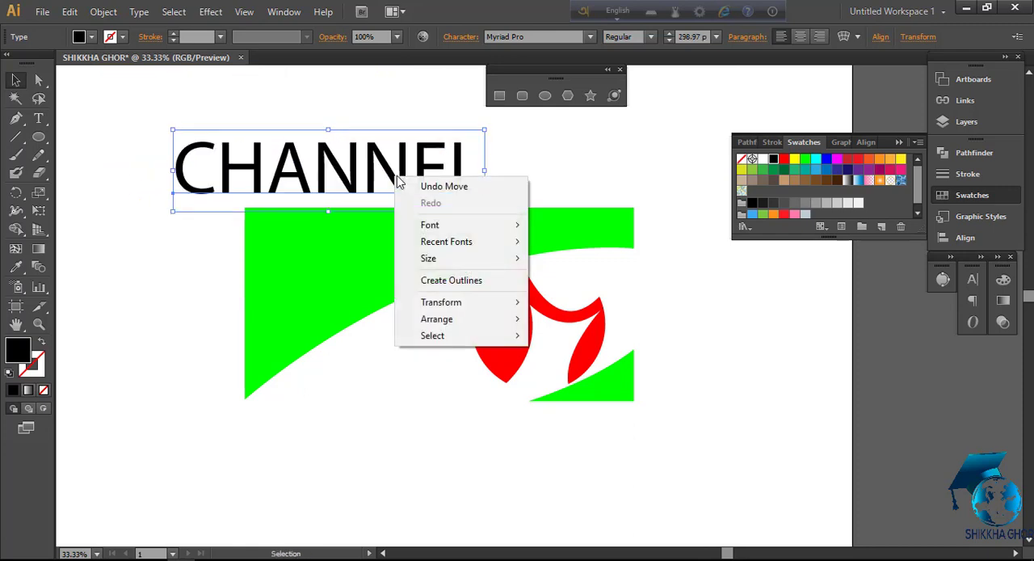
pyautogui.click(469, 283)
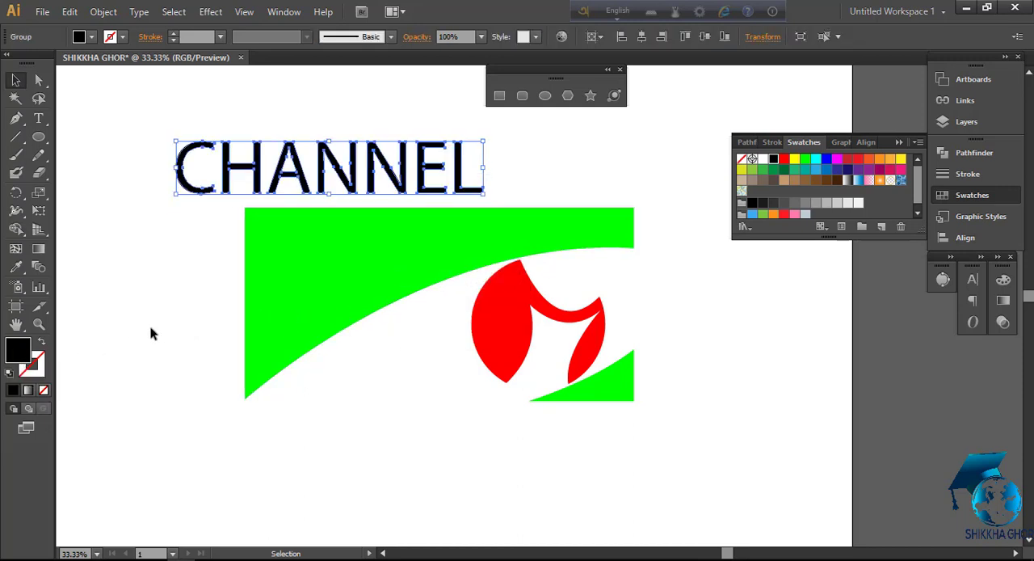
pyautogui.click(762, 160)
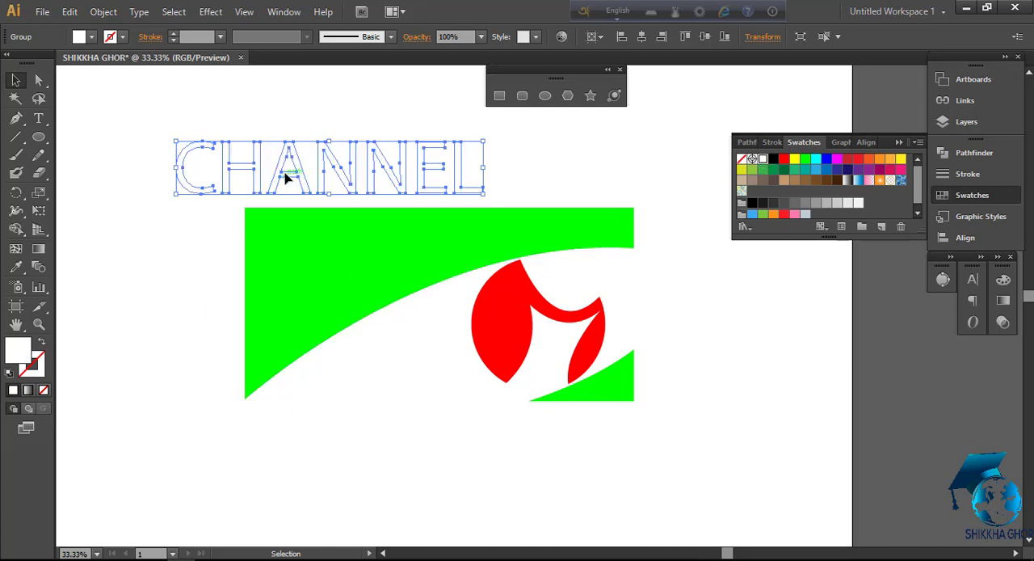
# Place the CHANNEL lettering along the green shape's upper edge, stretch it to the shape's full width, and flatten it to fit the green strip
pyautogui.moveTo(279, 174); pyautogui.dragTo(369, 241)
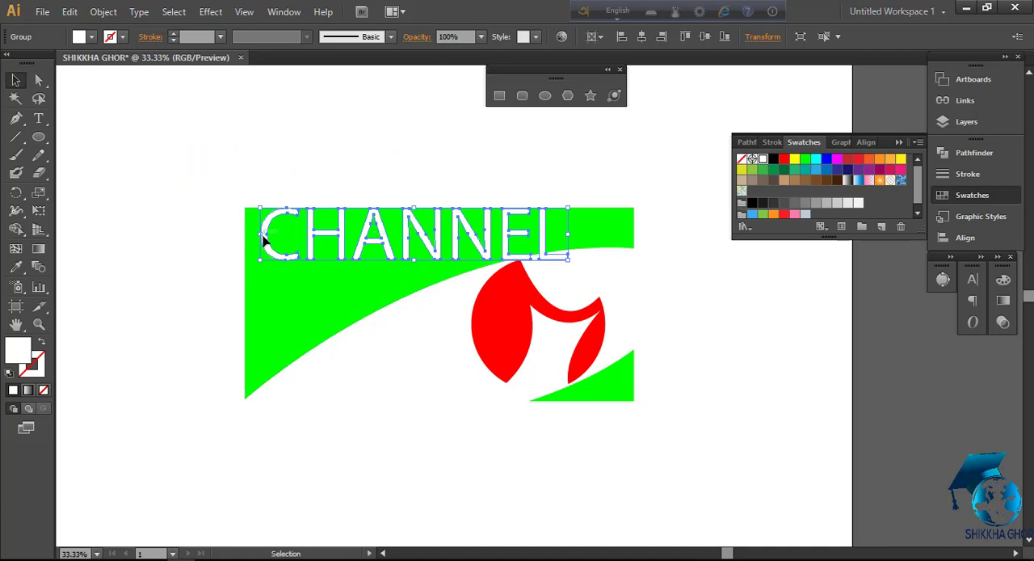
pyautogui.moveTo(259, 233); pyautogui.dragTo(244, 235)
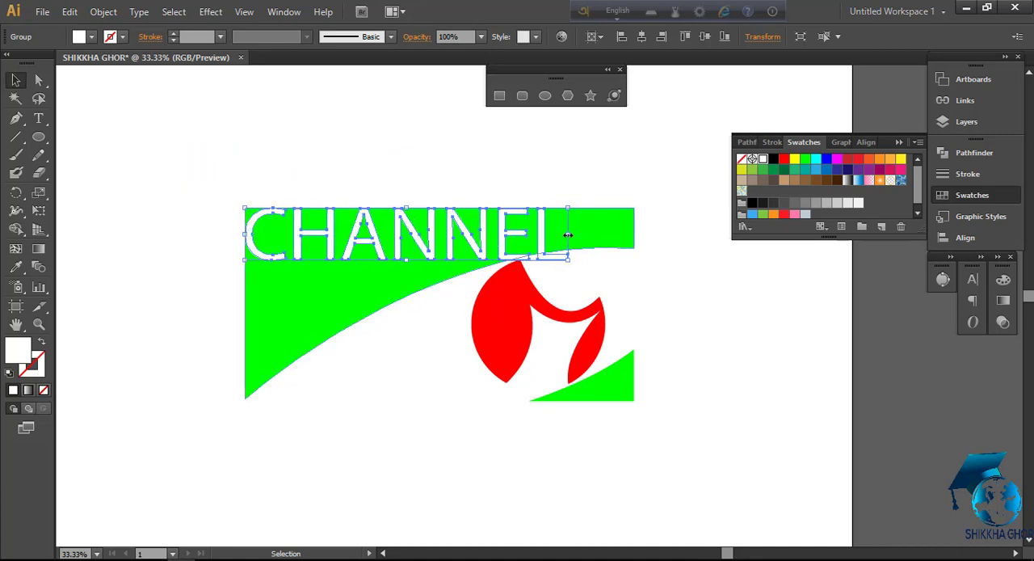
pyautogui.moveTo(568, 235); pyautogui.dragTo(635, 234)
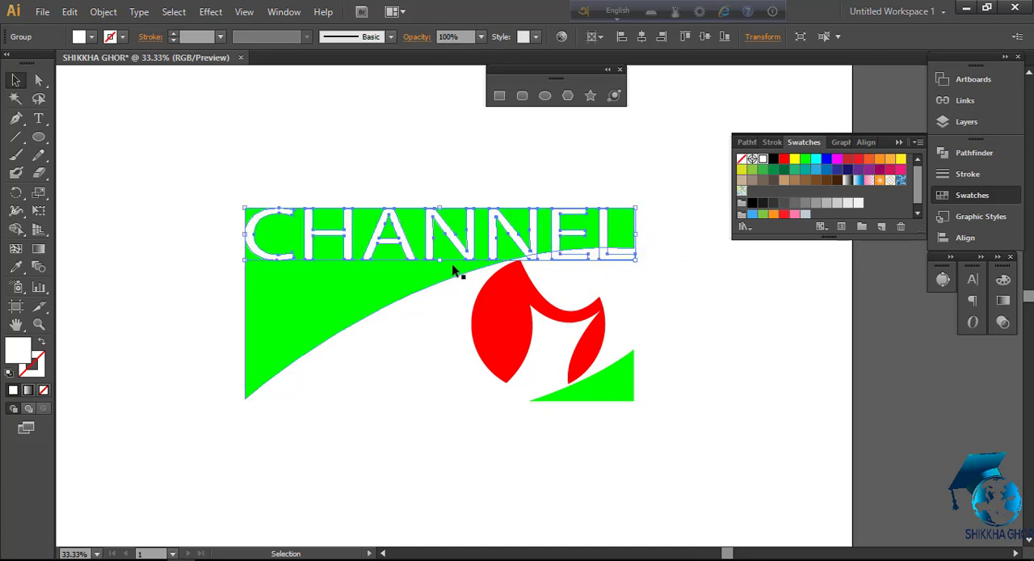
pyautogui.moveTo(439, 260); pyautogui.dragTo(446, 246)
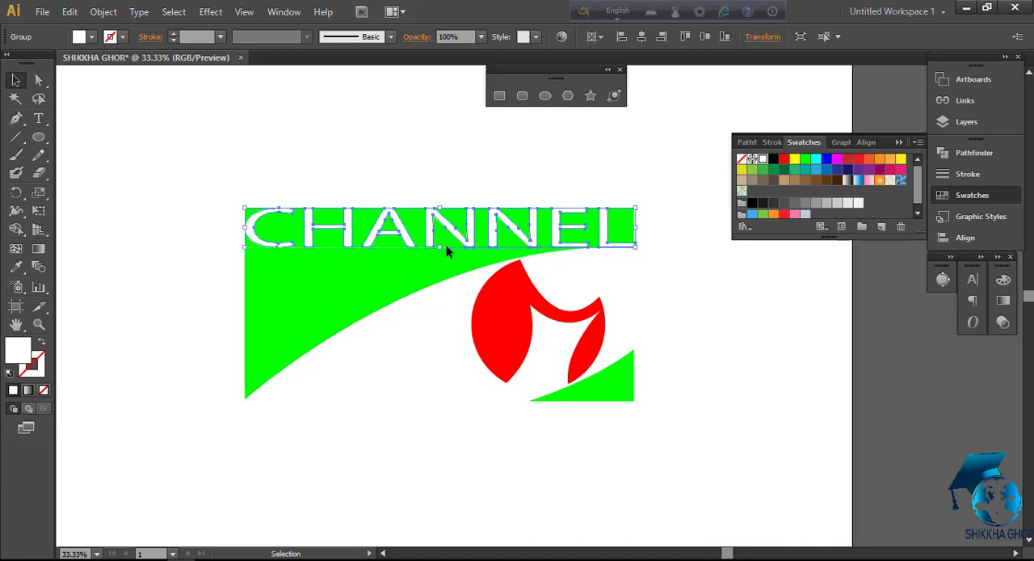
# Reduce the CHANNEL lettering's height slightly and narrow it so its end aligns with the green shape's right edge
pyautogui.hotkey('ctrl', '=')
pyautogui.moveTo(318, 304); pyautogui.dragTo(408, 345)
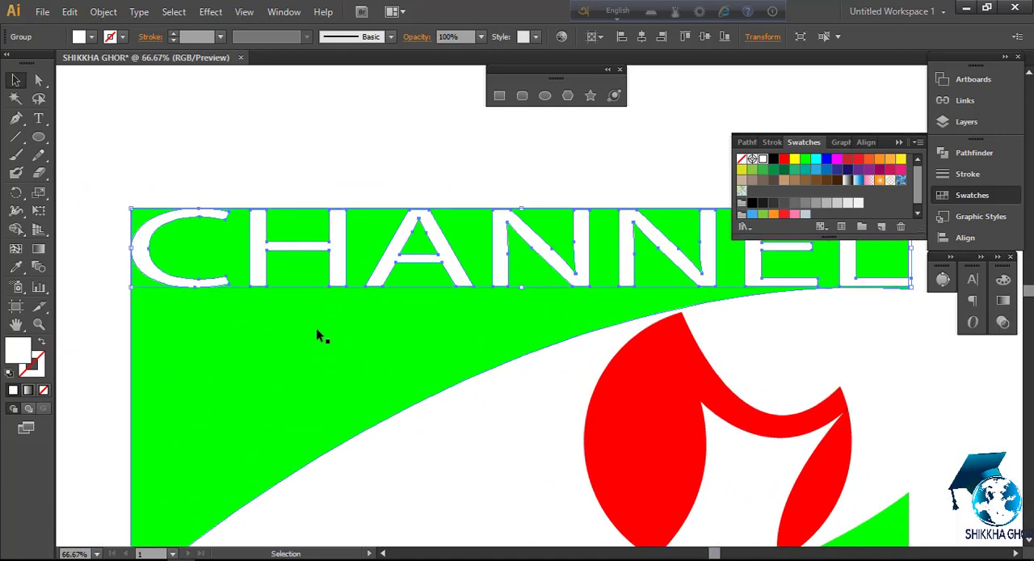
pyautogui.moveTo(518, 307); pyautogui.dragTo(312, 292)
pyautogui.hotkey('ctrl', 'z')
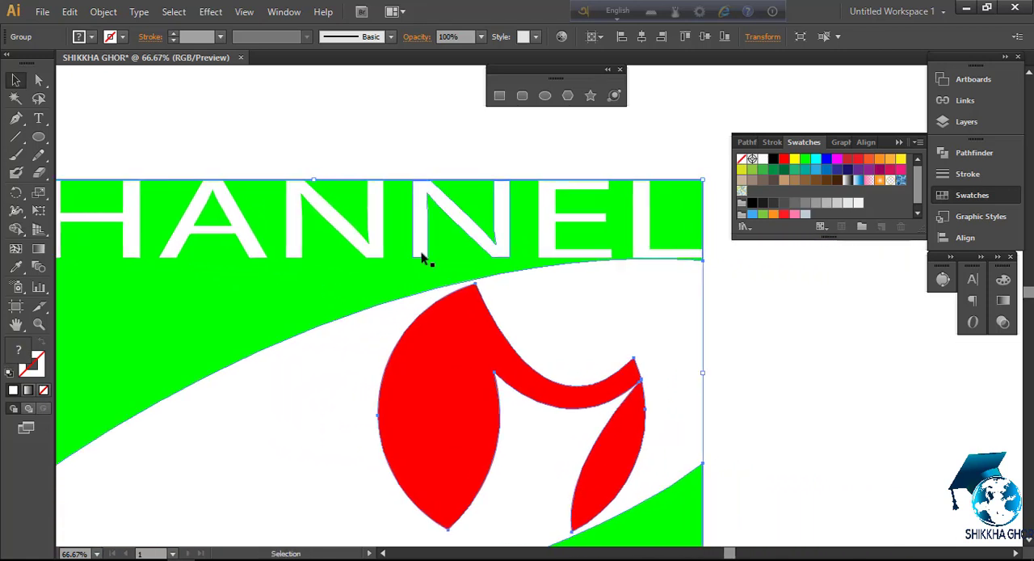
pyautogui.click(421, 258)
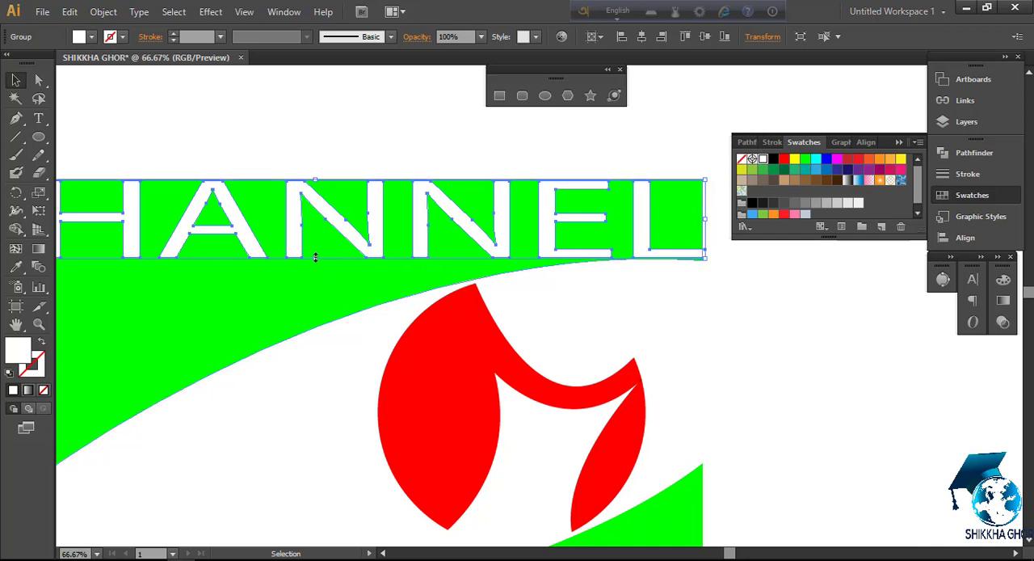
pyautogui.moveTo(316, 259); pyautogui.dragTo(316, 256)
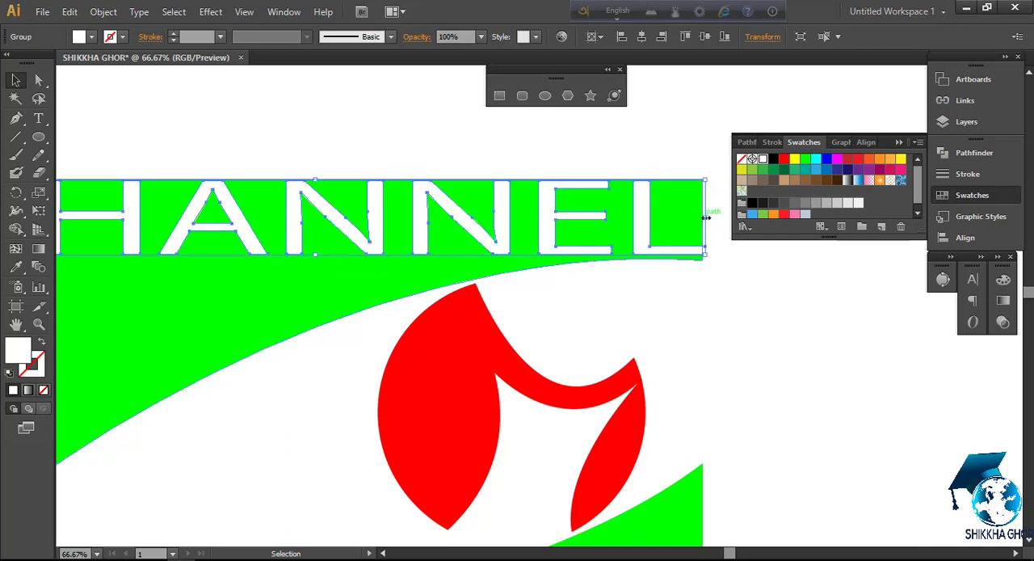
pyautogui.moveTo(704, 219); pyautogui.dragTo(703, 224)
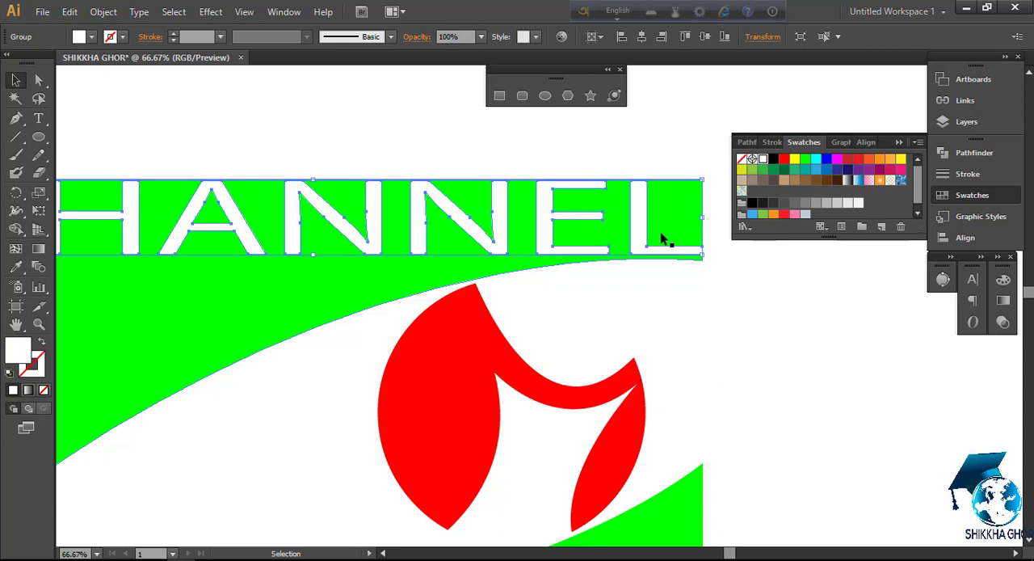
# Group the CHANNEL lettering together with the green and red shapes and select the resulting group
pyautogui.scroll(-2, 662, 240)
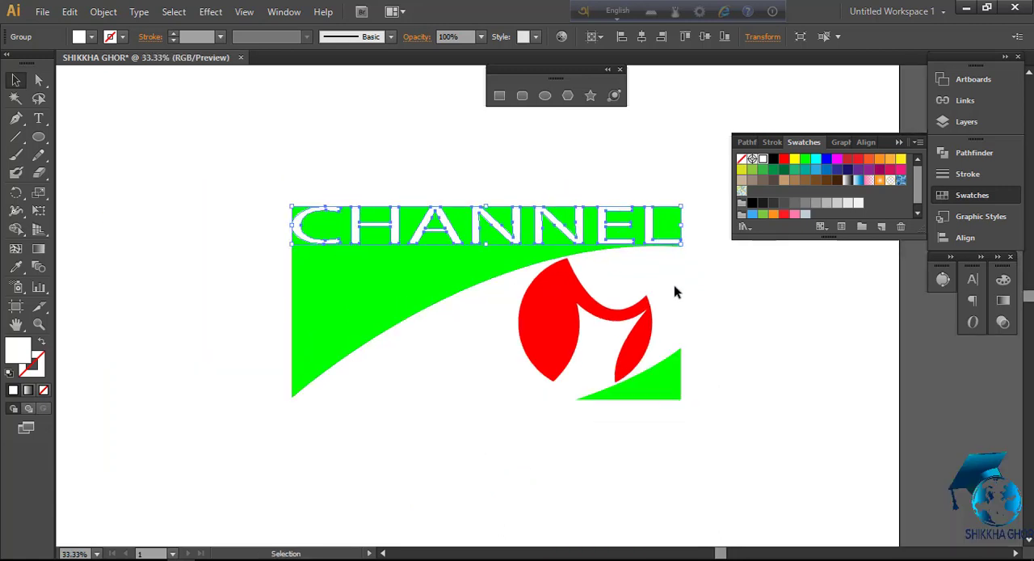
pyautogui.moveTo(700, 303); pyautogui.dragTo(578, 298)
pyautogui.moveTo(202, 187); pyautogui.dragTo(680, 413)
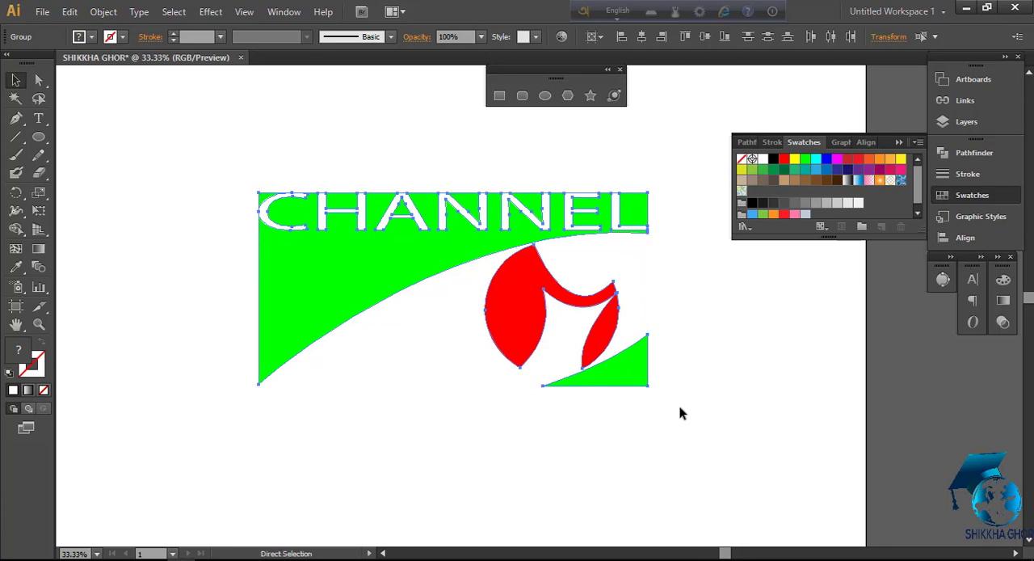
pyautogui.click(654, 347)
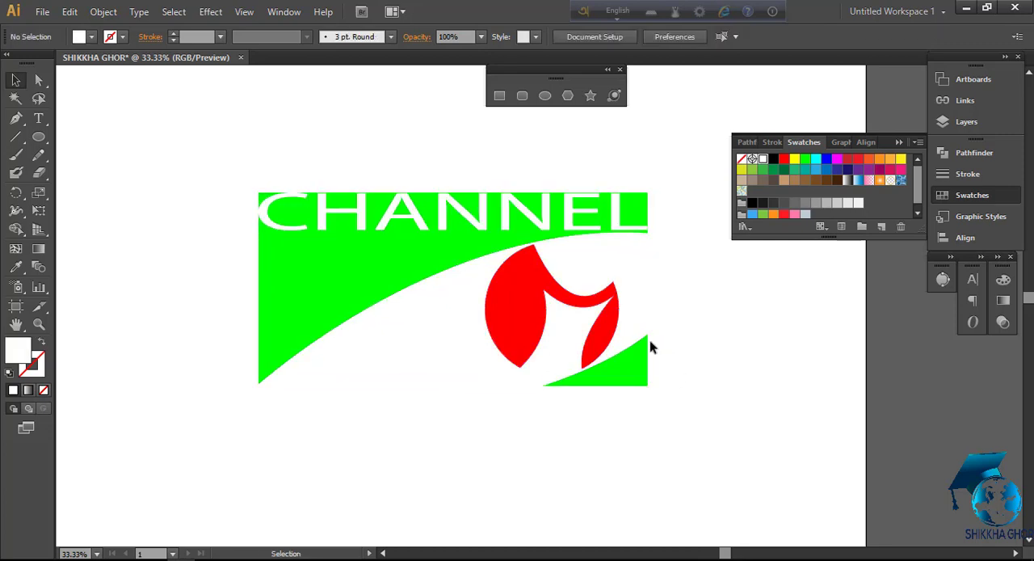
pyautogui.click(441, 253)
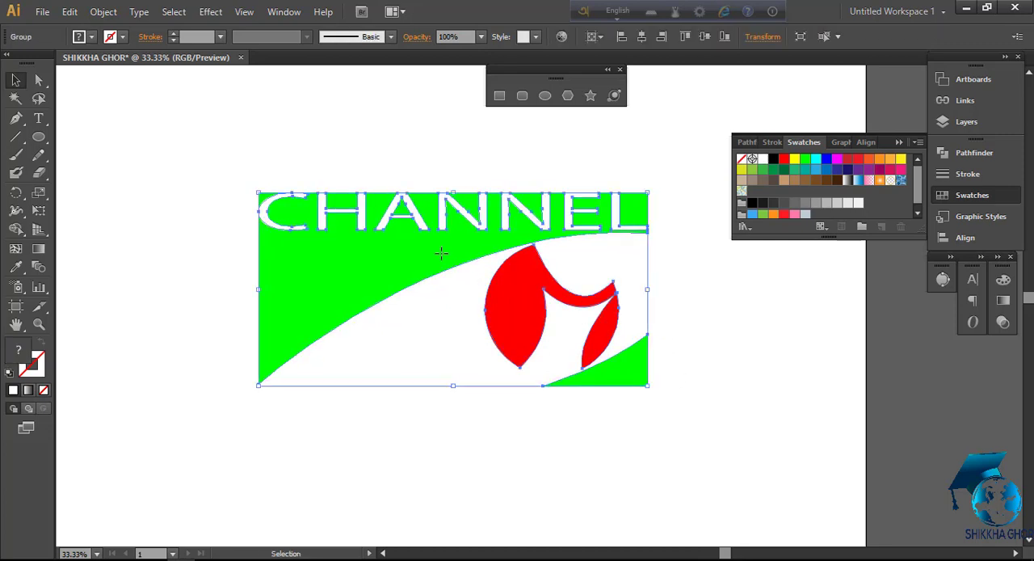
# Duplicate the grouped logo slightly up and to the left, and fill the rear copy black as a shadow
pyautogui.moveTo(441, 253); pyautogui.dragTo(430, 242)
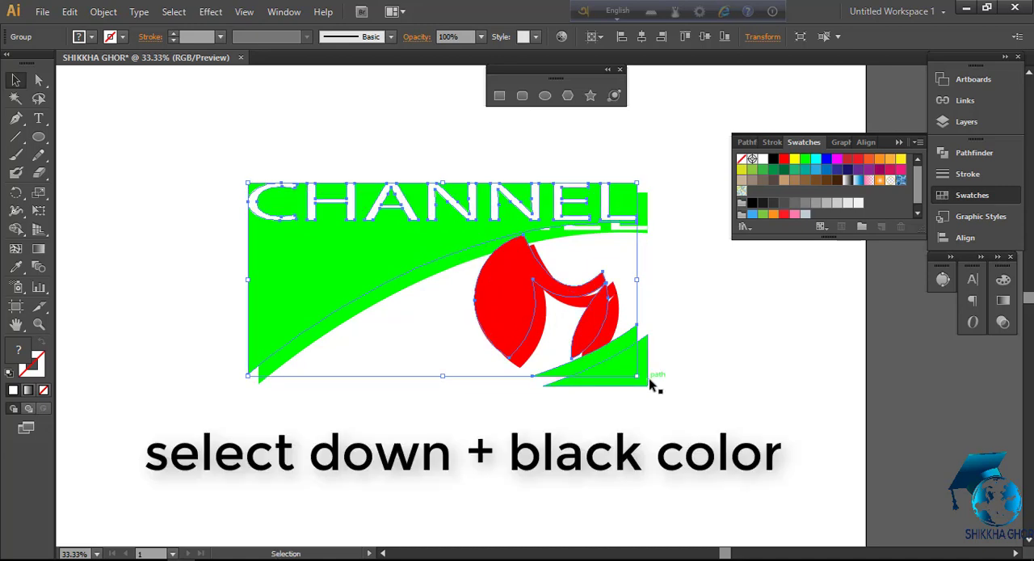
pyautogui.hotkey('ctrl', 'alt', '[')
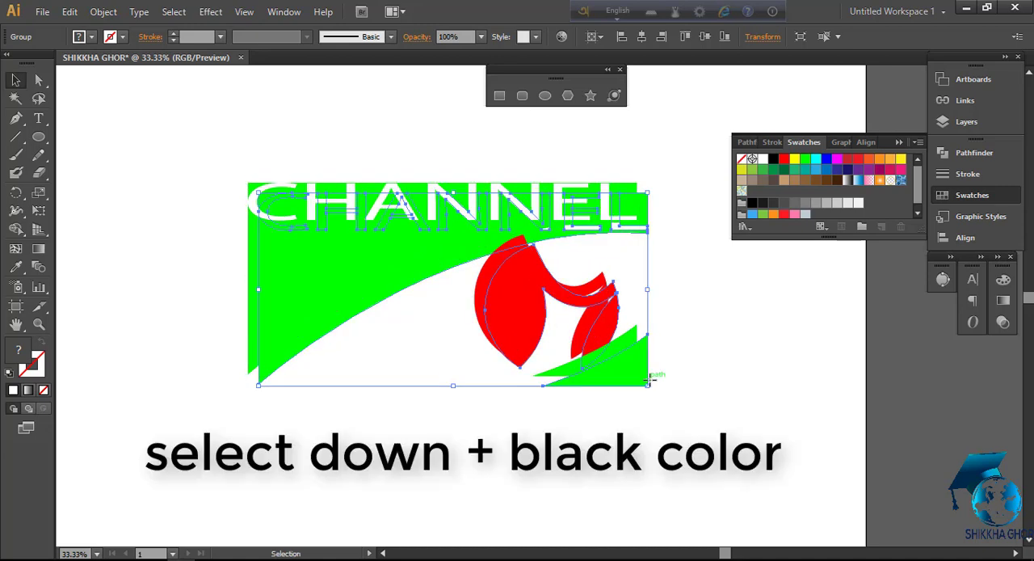
pyautogui.click(774, 159)
pyautogui.click(695, 308)
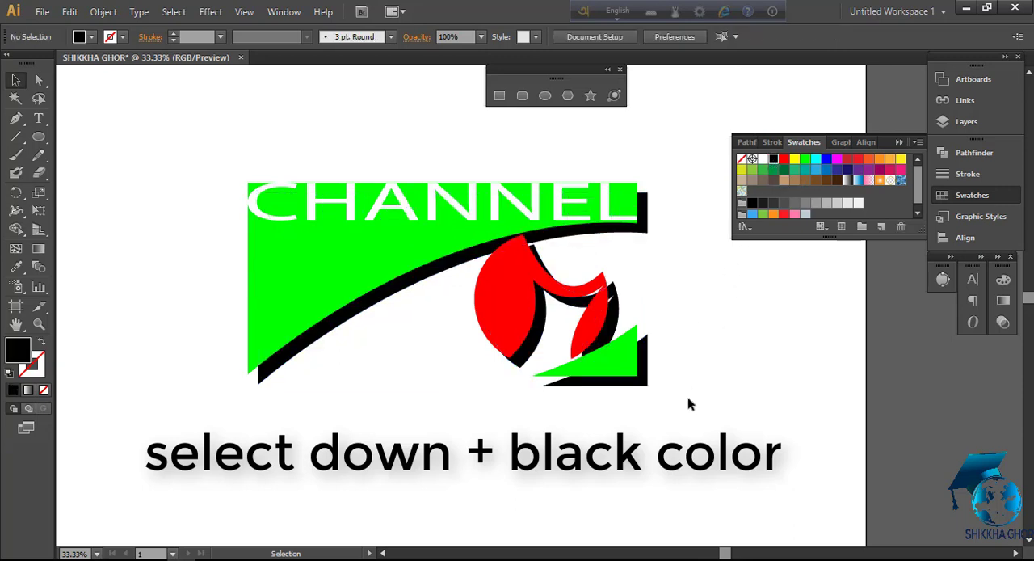
# Start a Feather effect on the black rear copy with its preview turned on
pyautogui.moveTo(660, 390); pyautogui.dragTo(257, 365)
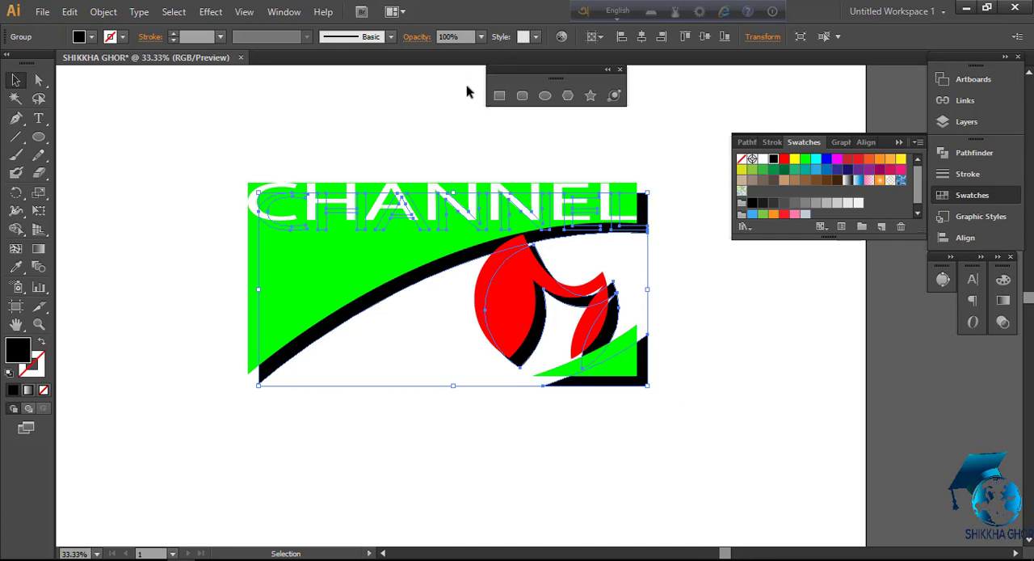
pyautogui.click(211, 12)
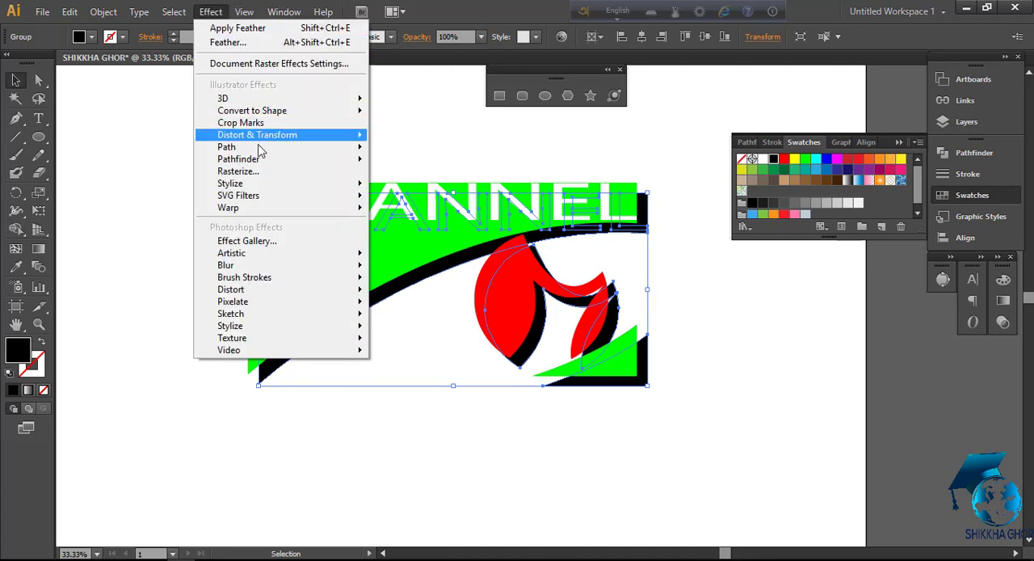
pyautogui.moveTo(258, 185)
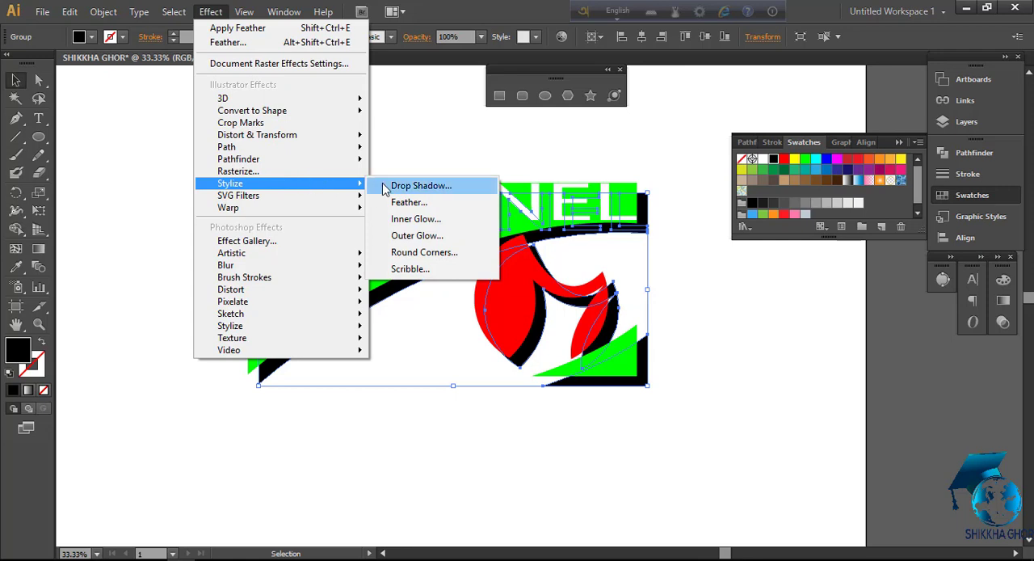
pyautogui.click(428, 207)
pyautogui.moveTo(693, 236); pyautogui.dragTo(821, 253)
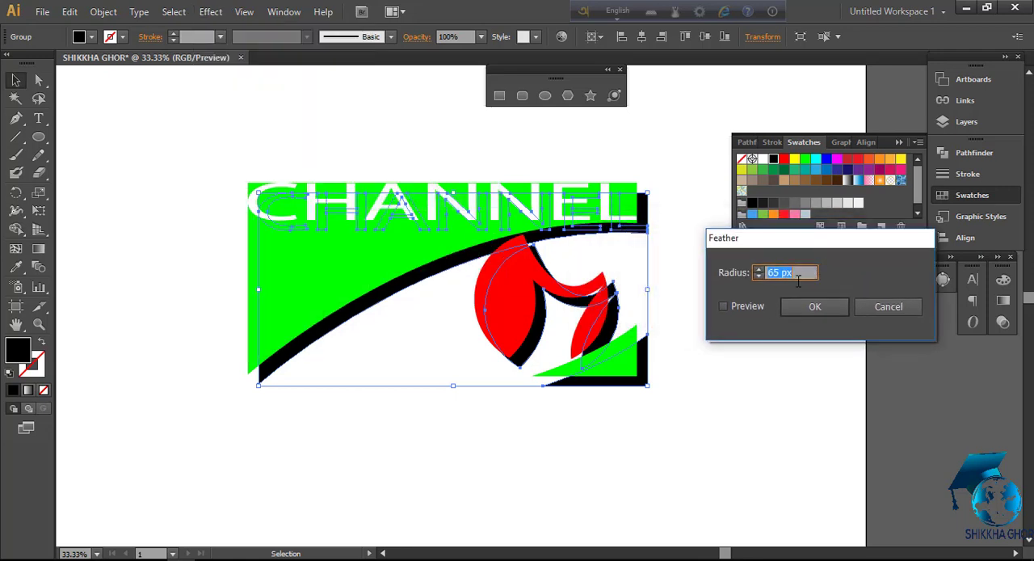
pyautogui.click(723, 306)
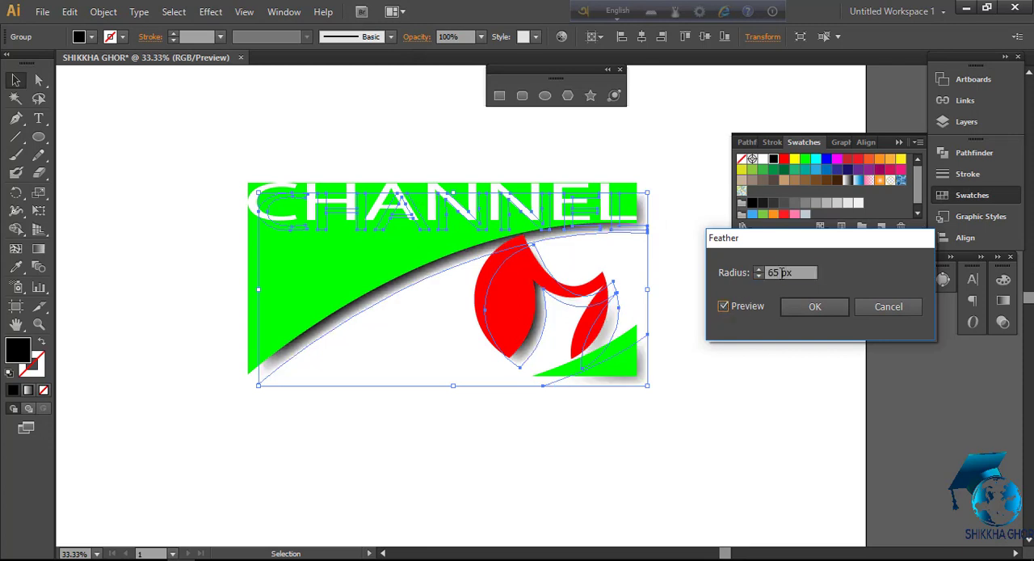
# Set the feather radius of the black shadow copy to 58 px, apply the effect, and deselect
pyautogui.moveTo(782, 273); pyautogui.dragTo(760, 279)
pyautogui.scroll(-1, 775, 270)
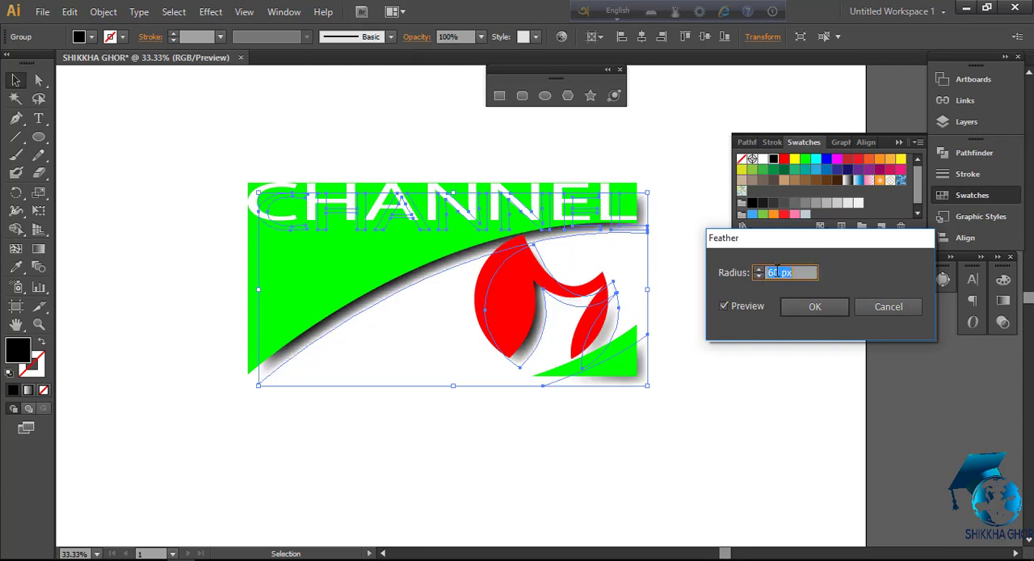
pyautogui.scroll(3, 769, 266)
pyautogui.press('Up')
pyautogui.press('Up')
pyautogui.press('Up')
pyautogui.press('Up')
pyautogui.press('Up')
pyautogui.press('Up')
pyautogui.press('Up')
pyautogui.press('Up')
pyautogui.press('Up')
pyautogui.press('Up')
pyautogui.press('Up')
pyautogui.press('Up')
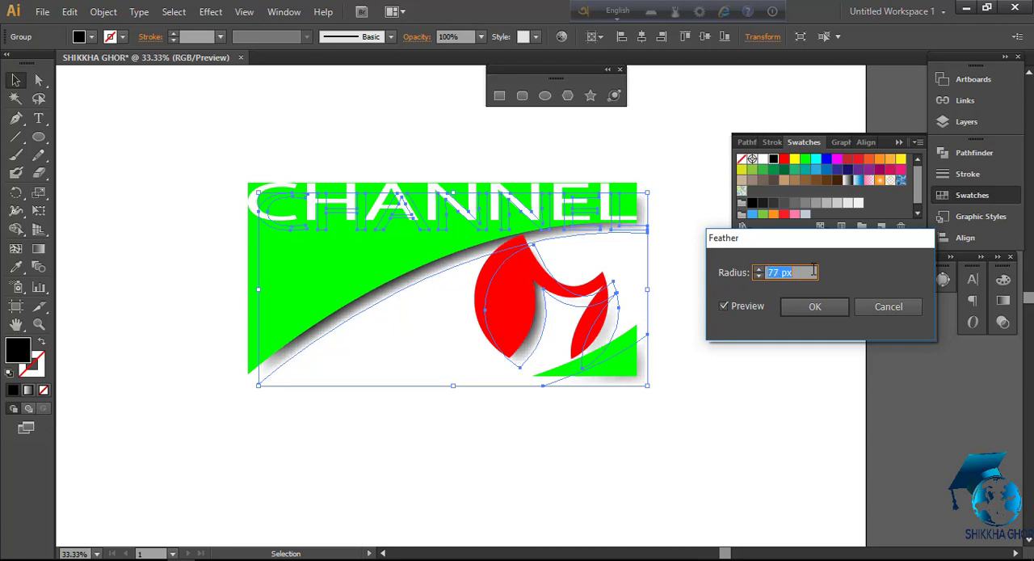
pyautogui.scroll(3, 814, 269)
pyautogui.scroll(-13, 813, 272)
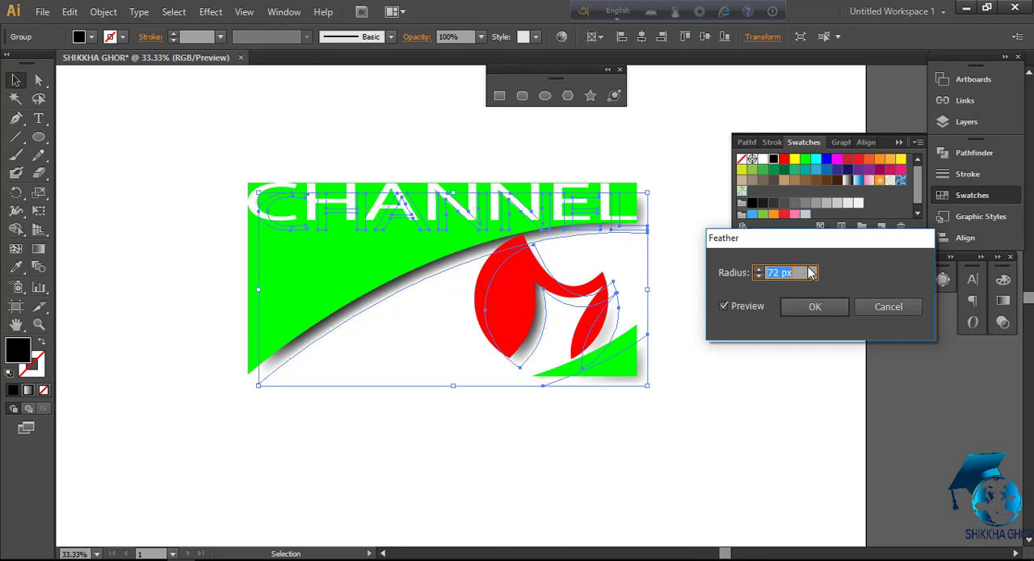
pyautogui.scroll(-7, 809, 272)
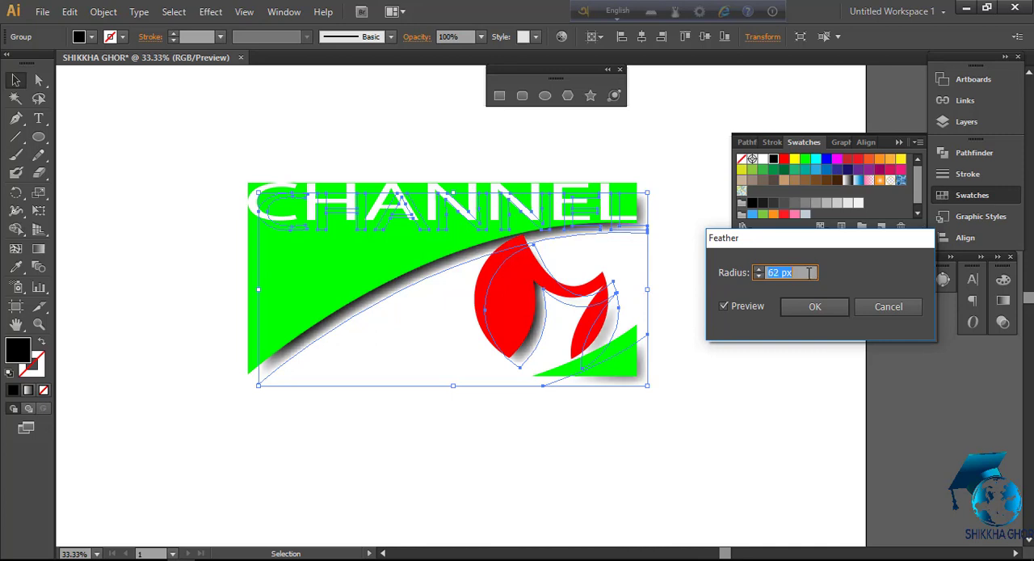
pyautogui.scroll(-8, 809, 273)
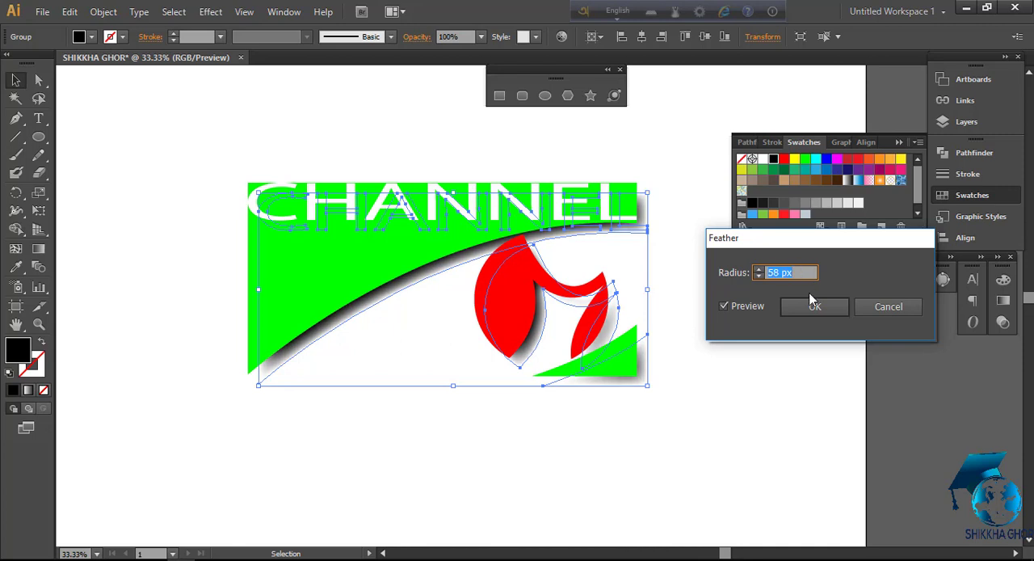
pyautogui.click(818, 307)
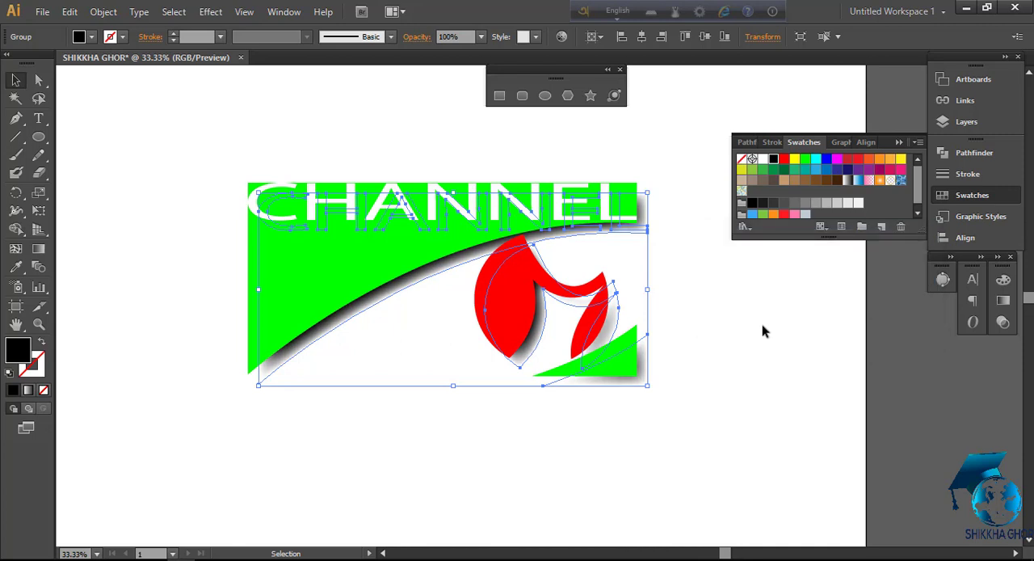
pyautogui.click(691, 319)
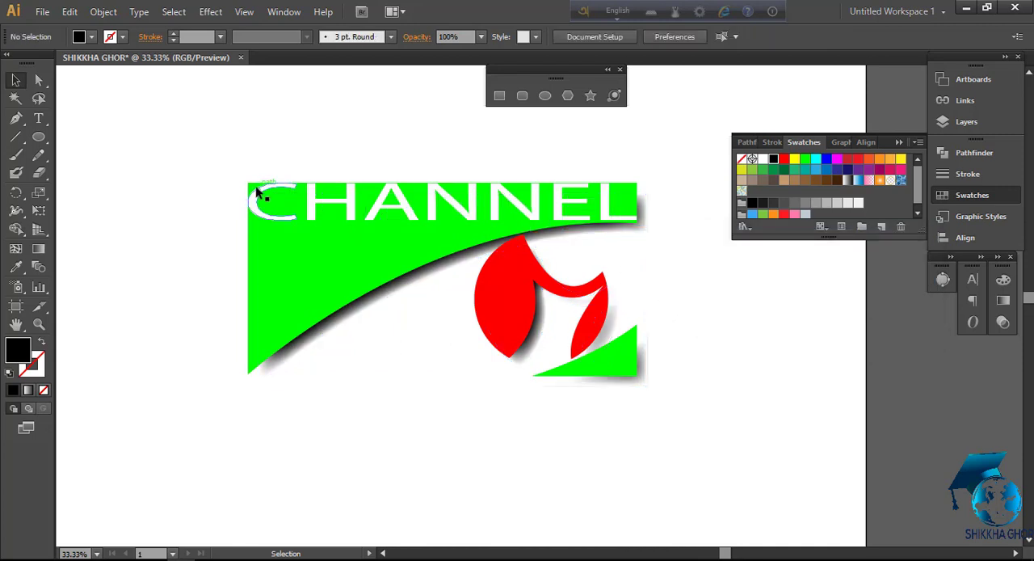
# Group the logo with its feathered shadow, move it left on the artboard, and deselect it
pyautogui.moveTo(223, 166); pyautogui.dragTo(656, 393)
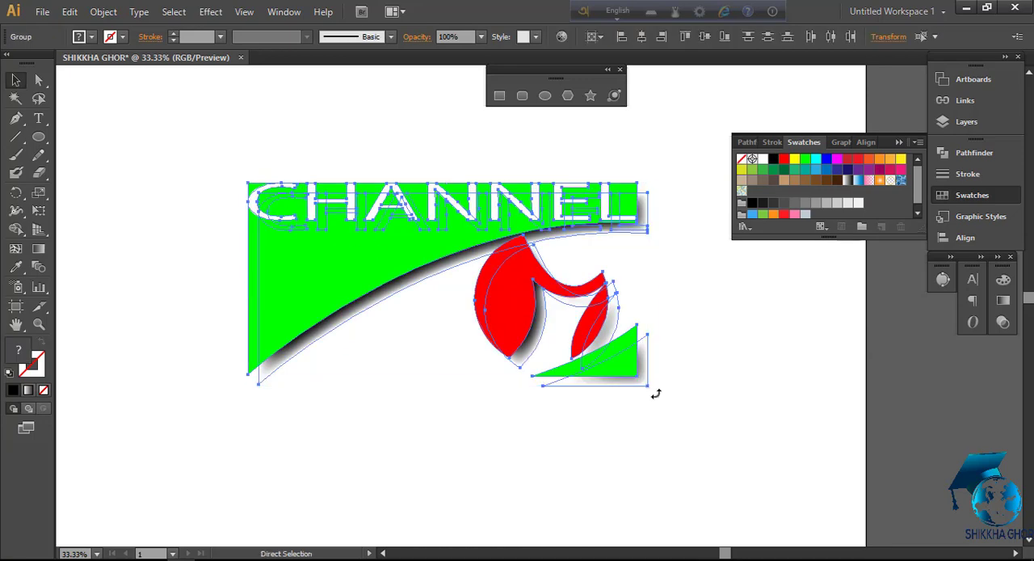
pyautogui.click(676, 289)
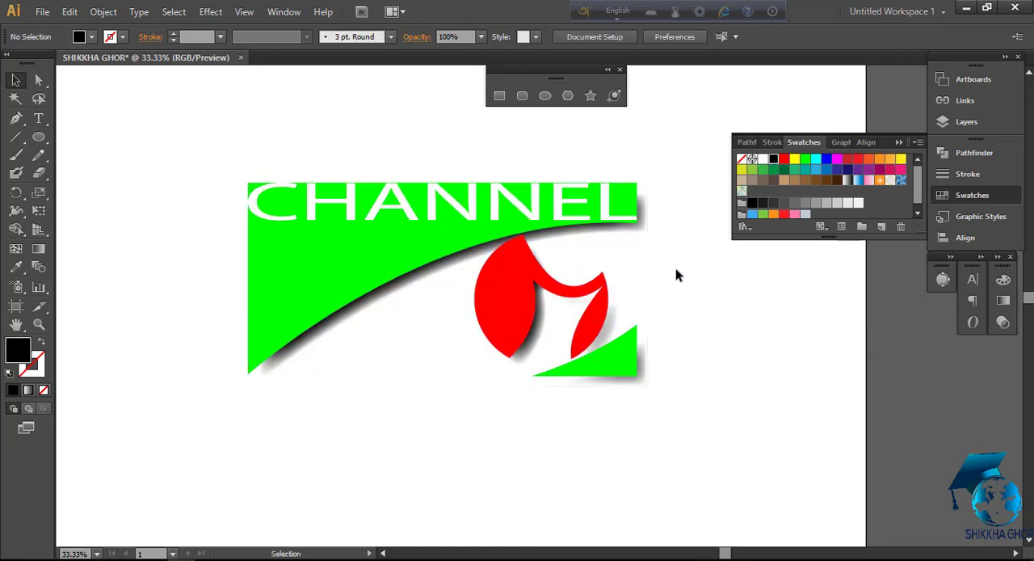
pyautogui.moveTo(476, 232); pyautogui.dragTo(385, 235)
pyautogui.click(636, 323)
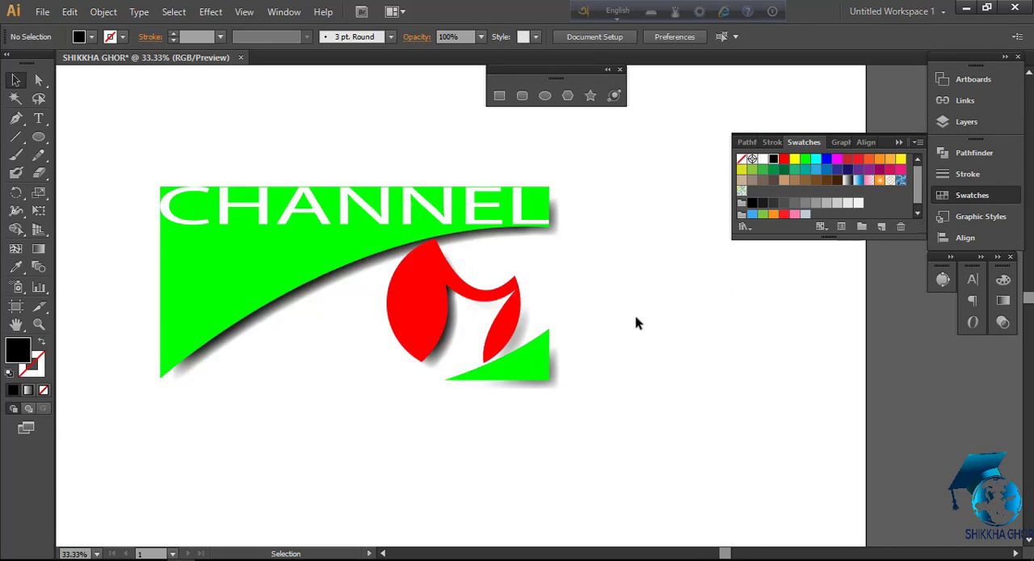
# Collapse the swatches and move the floating shape tools aside to clear the view of the logo
pyautogui.scroll(1, 600, 327)
pyautogui.moveTo(594, 321); pyautogui.dragTo(755, 316)
pyautogui.press('space')
pyautogui.moveTo(625, 273); pyautogui.dragTo(775, 305)
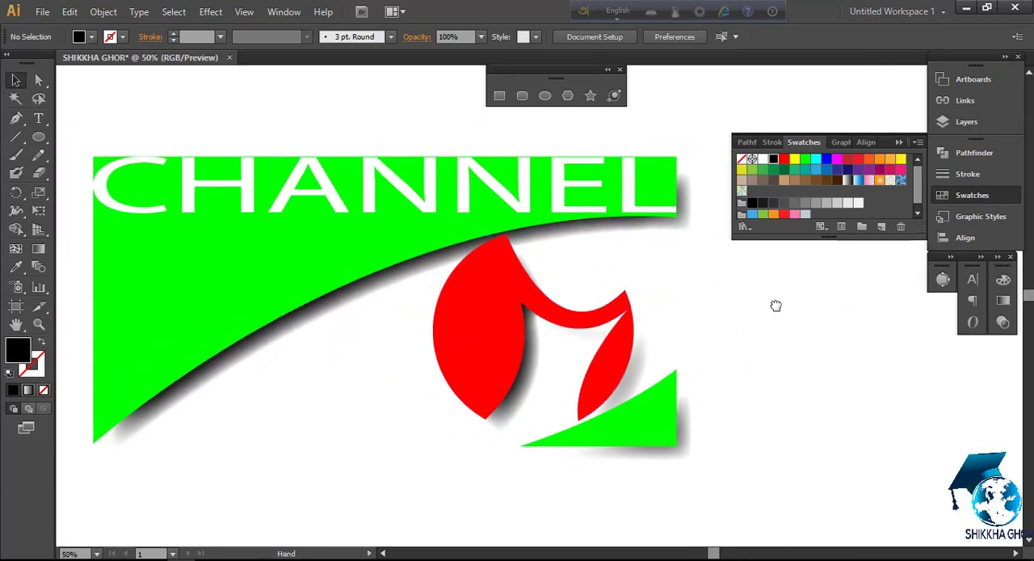
pyautogui.click(899, 142)
pyautogui.moveTo(599, 73); pyautogui.dragTo(901, 63)
pyautogui.moveTo(783, 269); pyautogui.dragTo(839, 267)
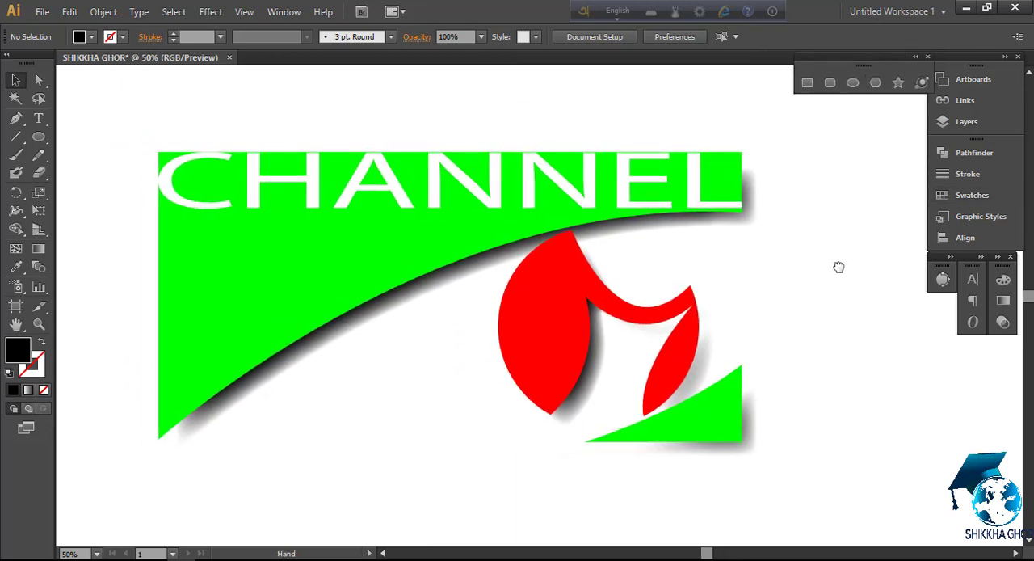